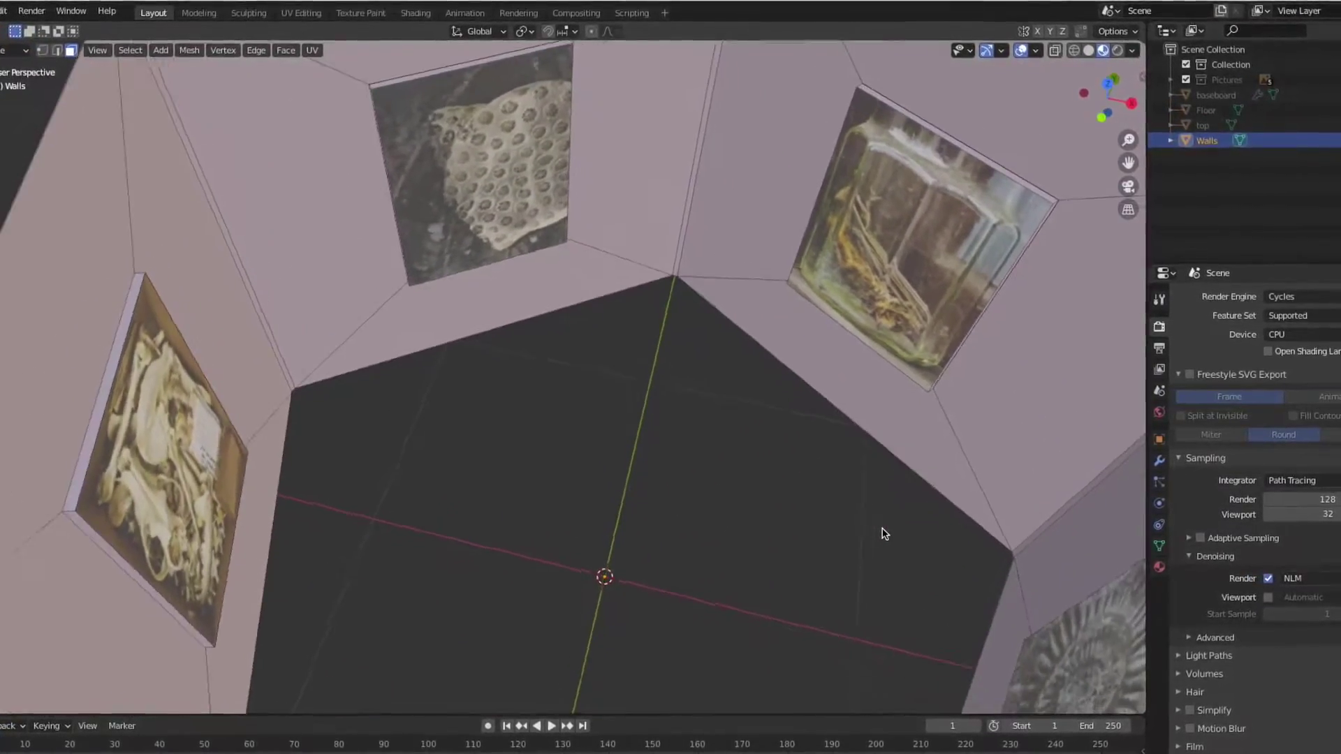
- Select the Walls object and open it in the UV Editing workspace
{"action": "left_click", "coordinate": [458, 173]}
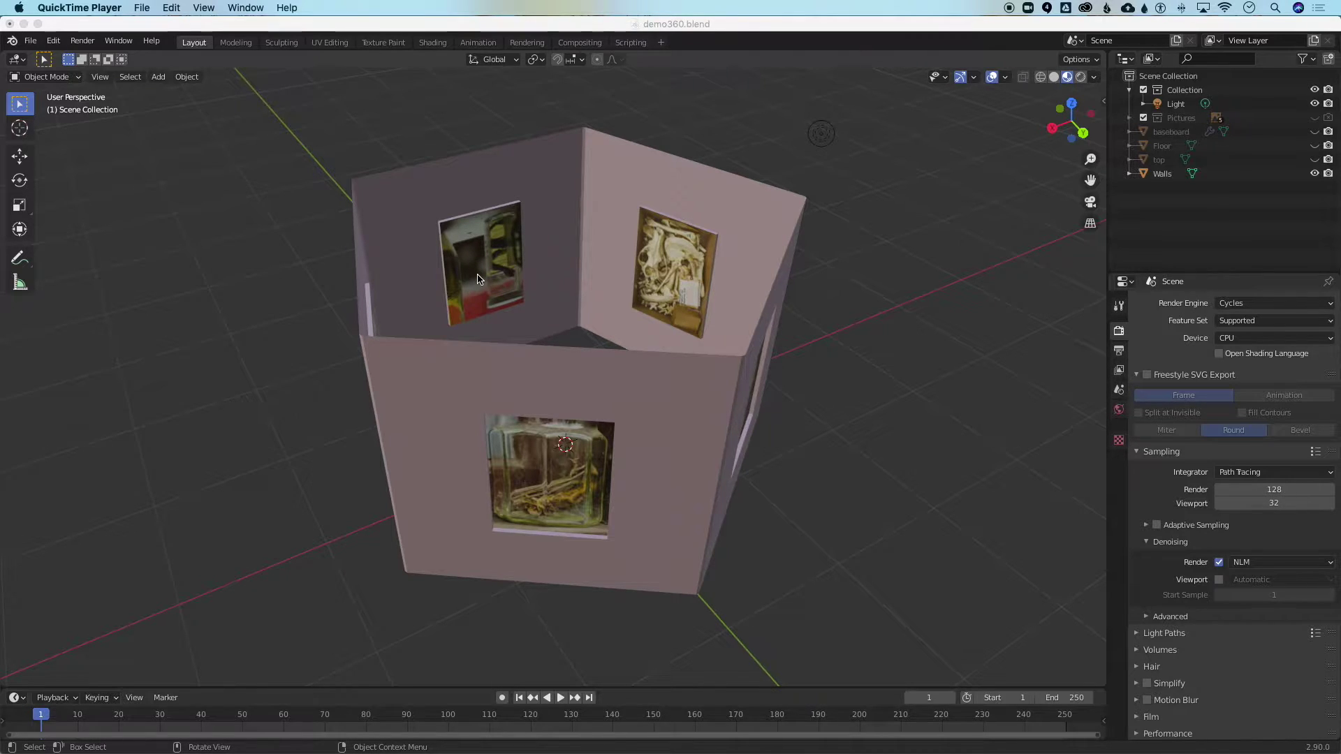
{"action": "scroll", "coordinate": [477, 279], "scroll_direction": "left", "scroll_amount": 10}
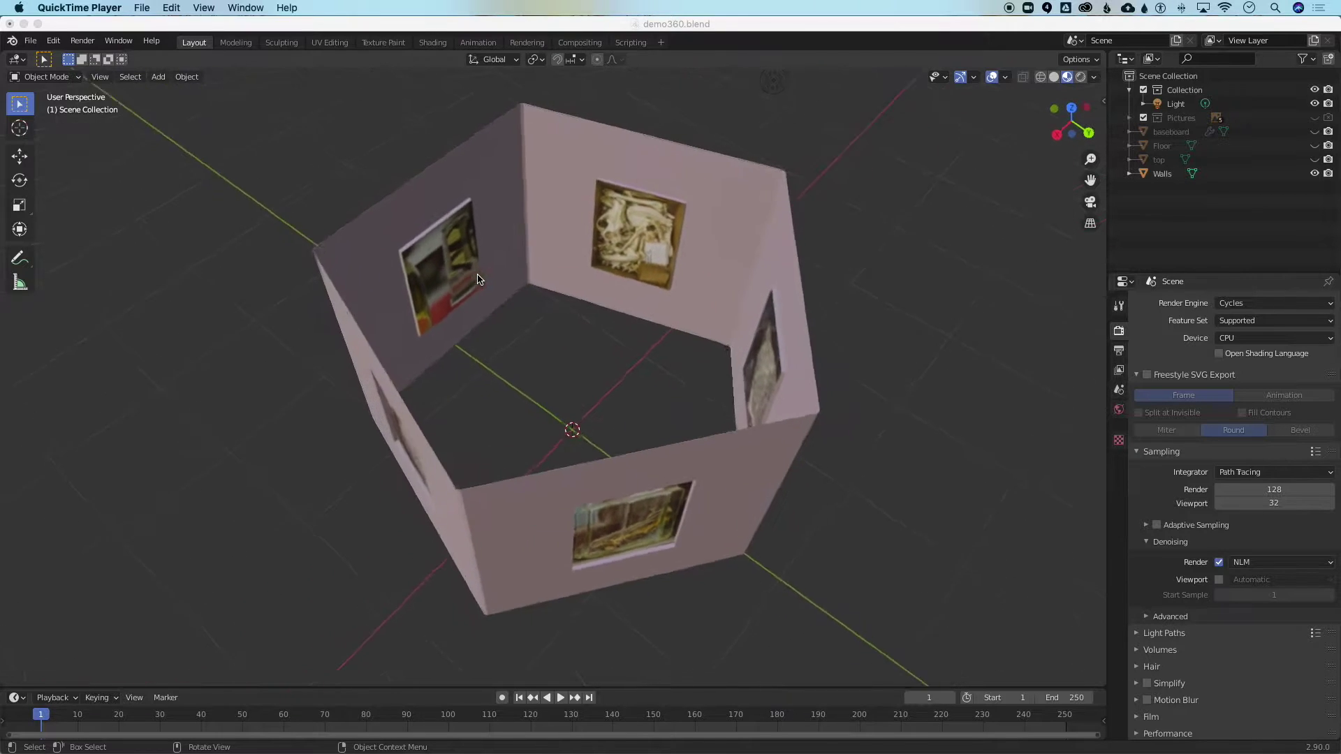
{"action": "scroll", "coordinate": [478, 278], "scroll_direction": "left", "scroll_amount": 10}
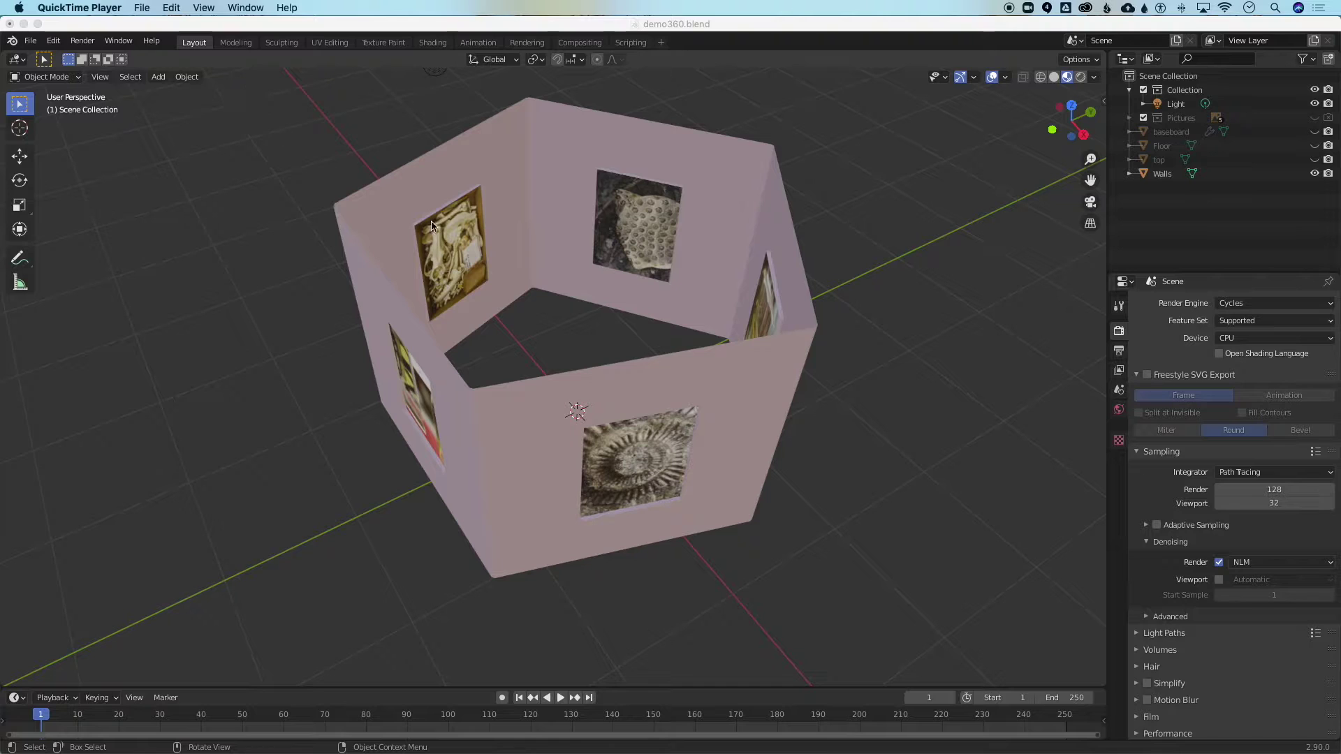
{"action": "left_click", "coordinate": [580, 209]}
{"action": "left_click", "coordinate": [616, 215]}
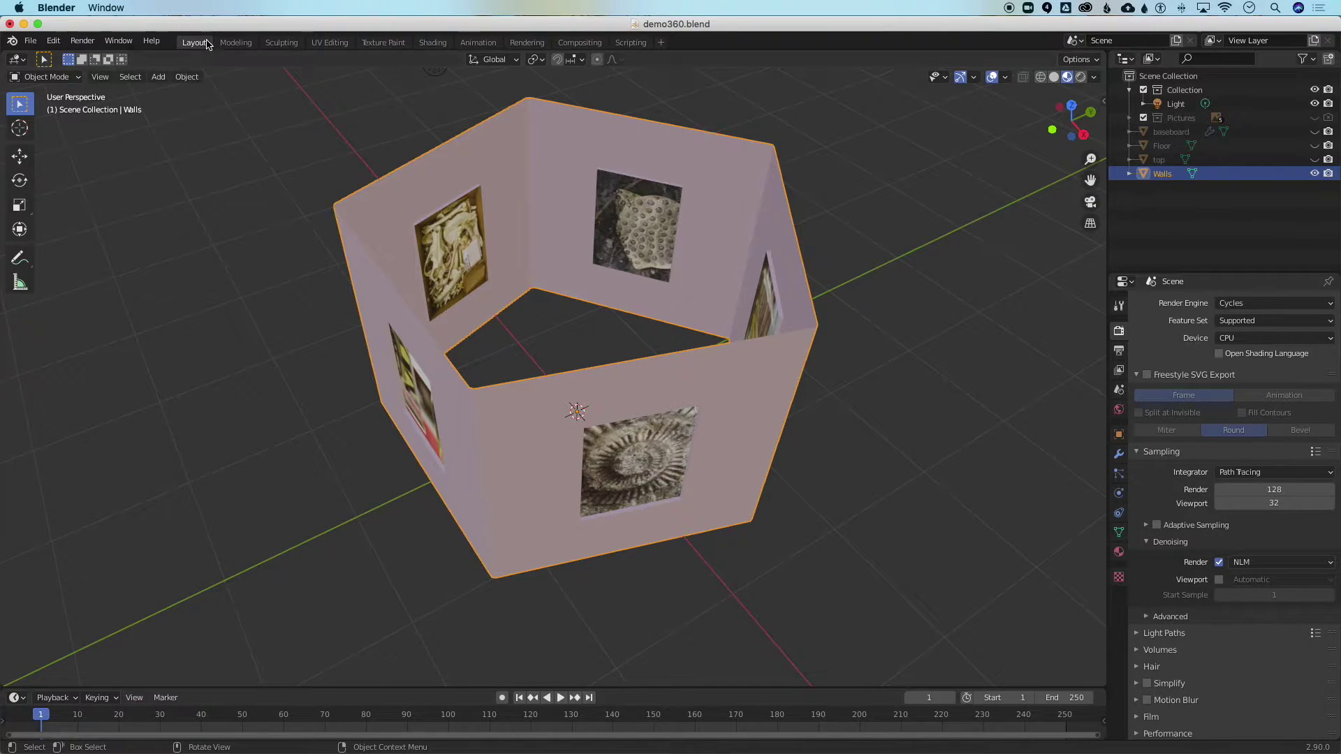
{"action": "left_click", "coordinate": [337, 43]}
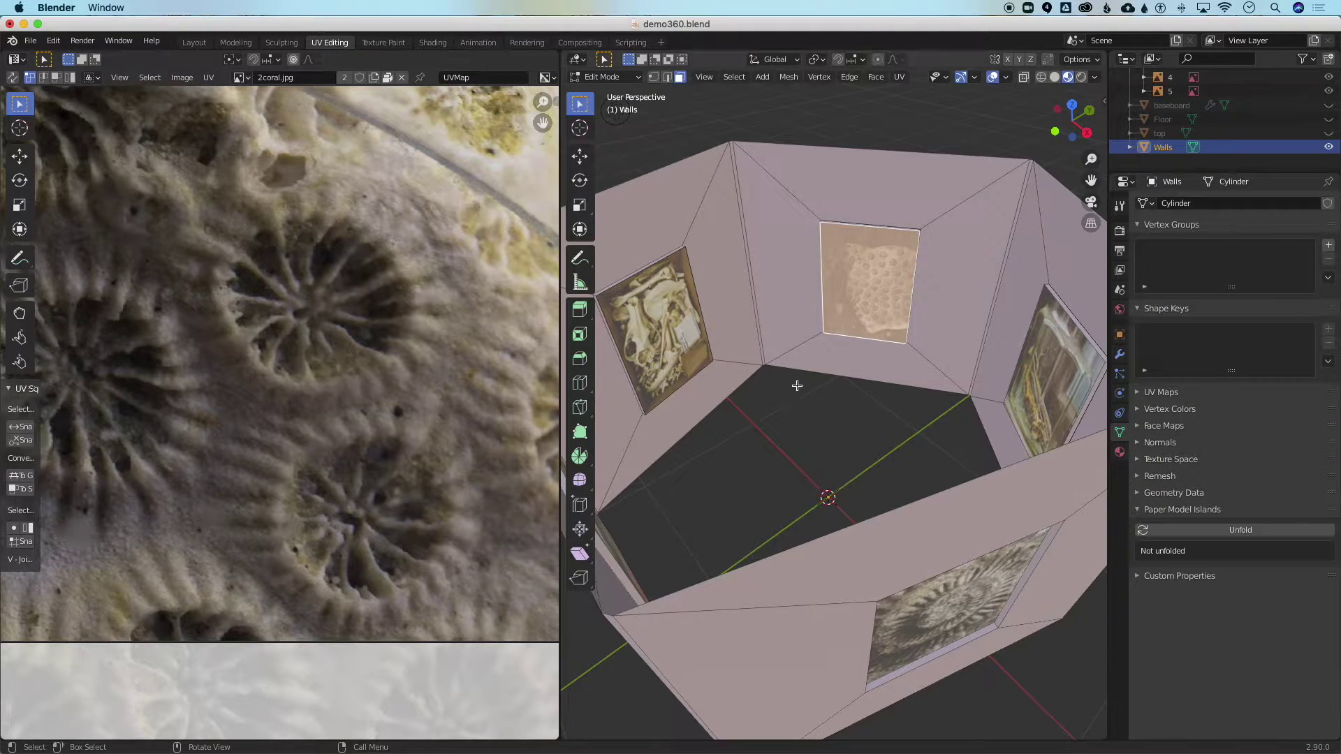
- Compare the walls and their pictures in Solid and Material Preview shading
{"action": "scroll", "coordinate": [815, 379], "scroll_direction": "down", "scroll_amount": 5}
{"action": "scroll", "coordinate": [815, 380], "scroll_direction": "up", "scroll_amount": 7}
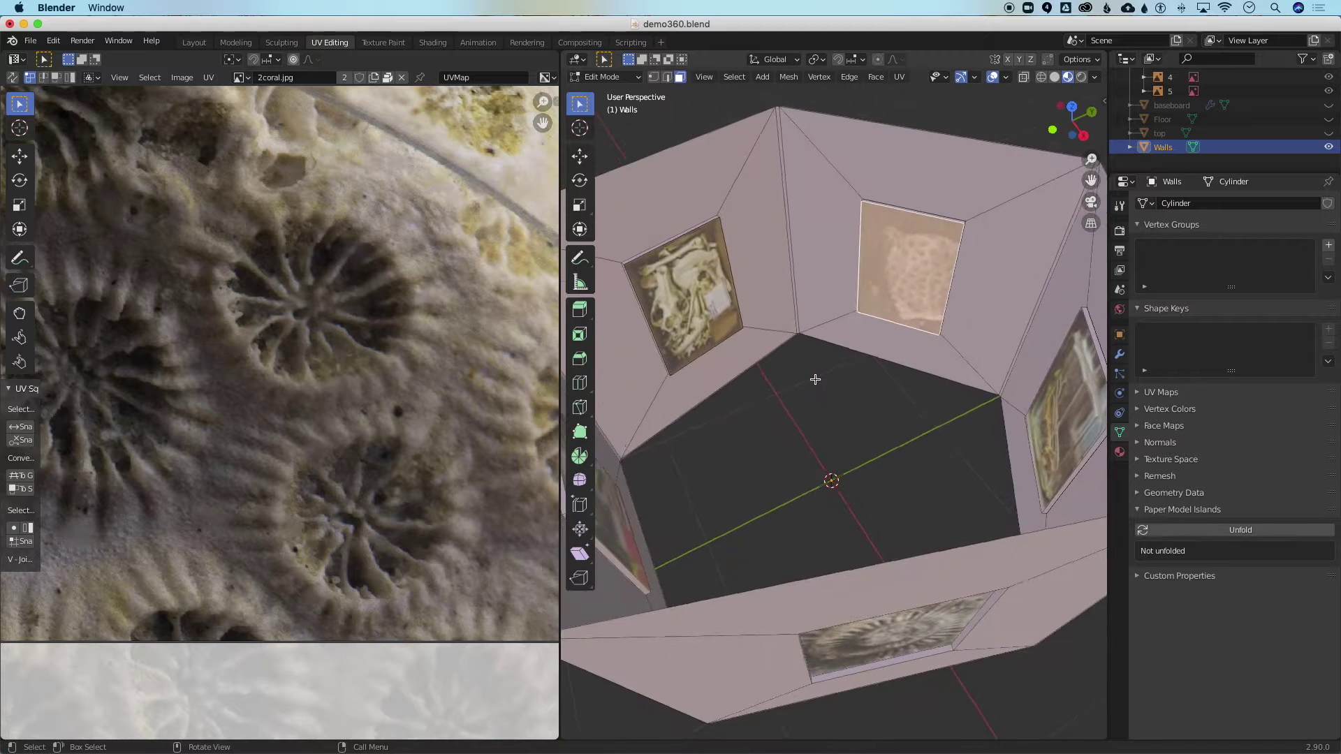
{"action": "scroll", "coordinate": [1125, 127], "scroll_direction": "up", "scroll_amount": 1}
{"action": "left_click", "coordinate": [1055, 81]}
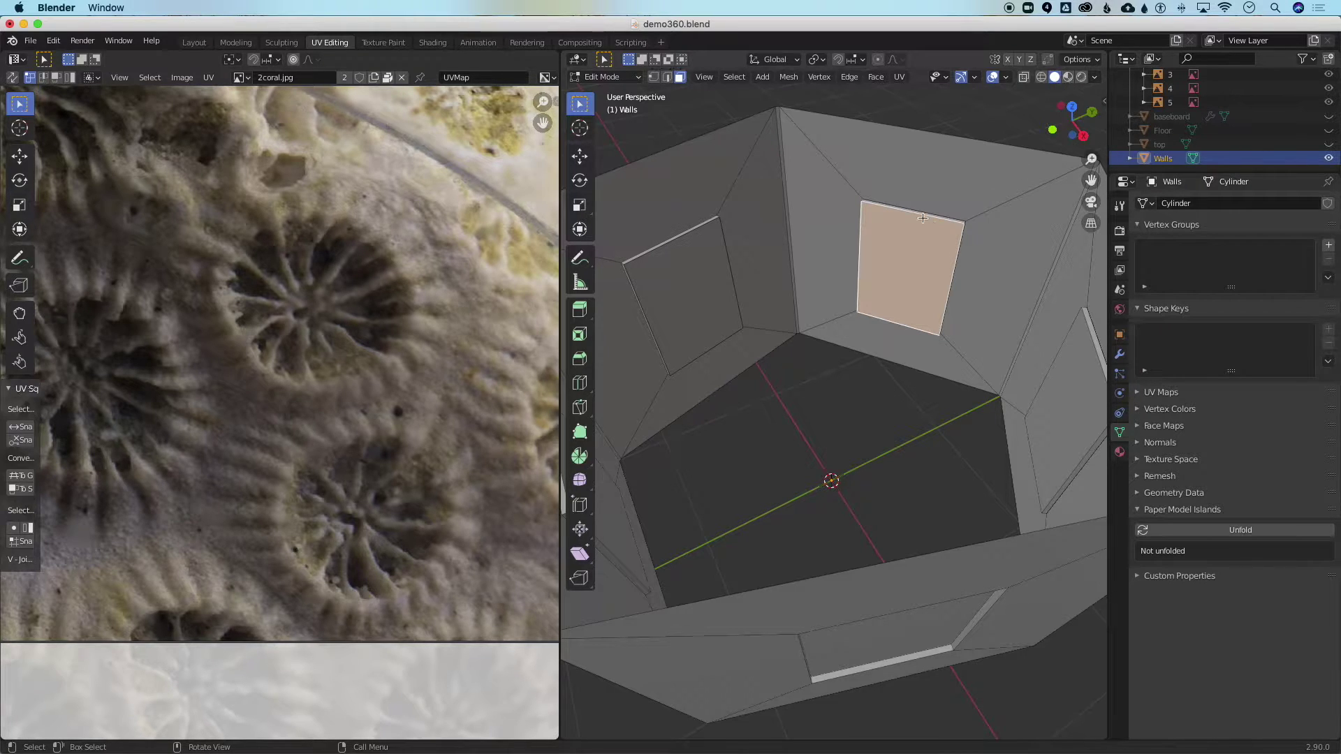
{"action": "left_click", "coordinate": [1070, 79]}
{"action": "scroll", "coordinate": [816, 329], "scroll_direction": "left", "scroll_amount": 5}
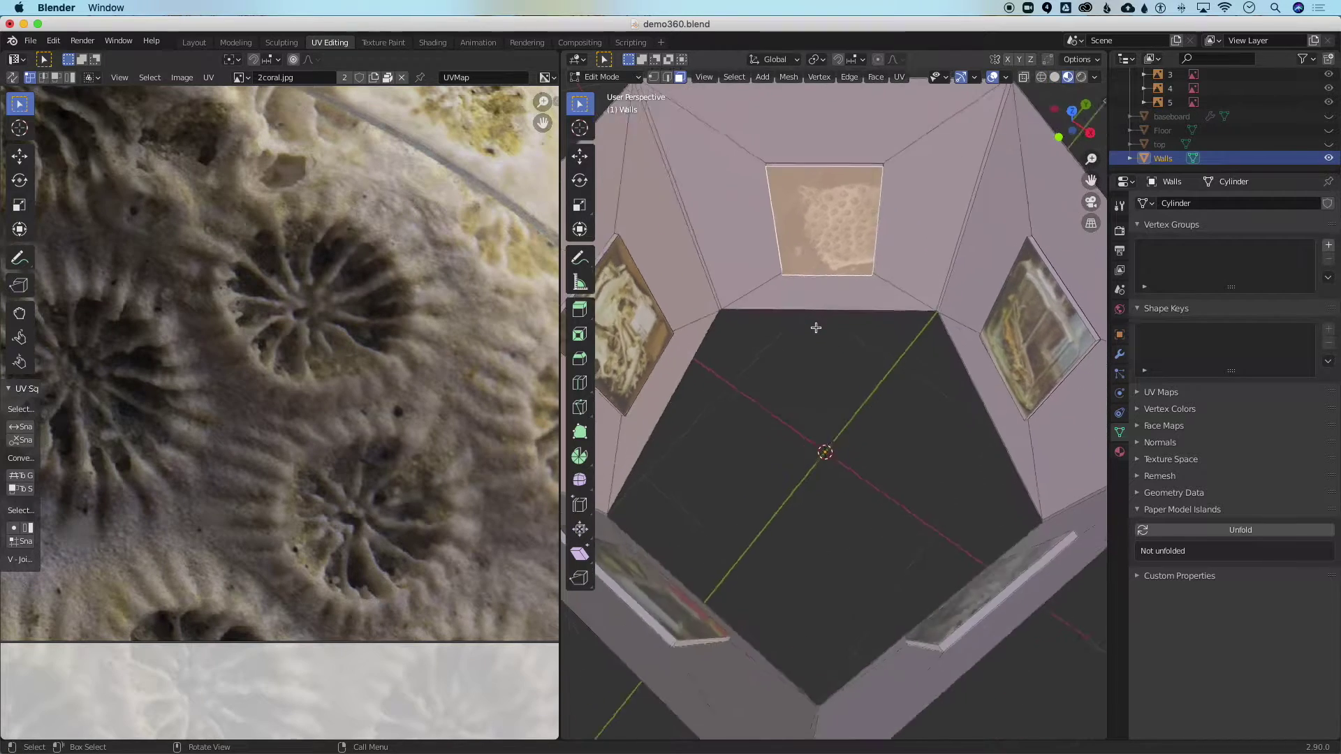
{"action": "middle_click_drag", "start_coordinate": [815, 327], "coordinate": [769, 333]}
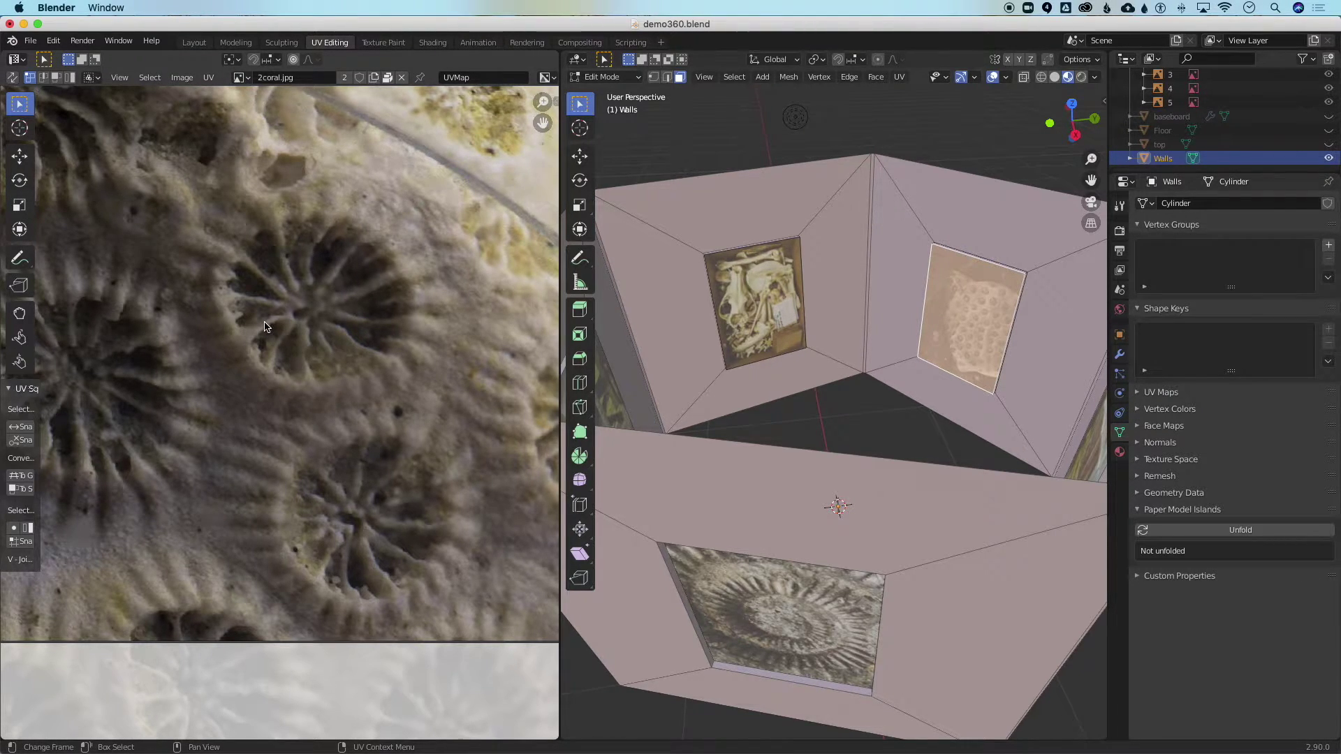
- Examine the walls' complete UV layout over the 2coral.jpg image by selecting all faces, and deselect everything
{"action": "scroll", "coordinate": [264, 326], "scroll_direction": "down", "scroll_amount": 8}
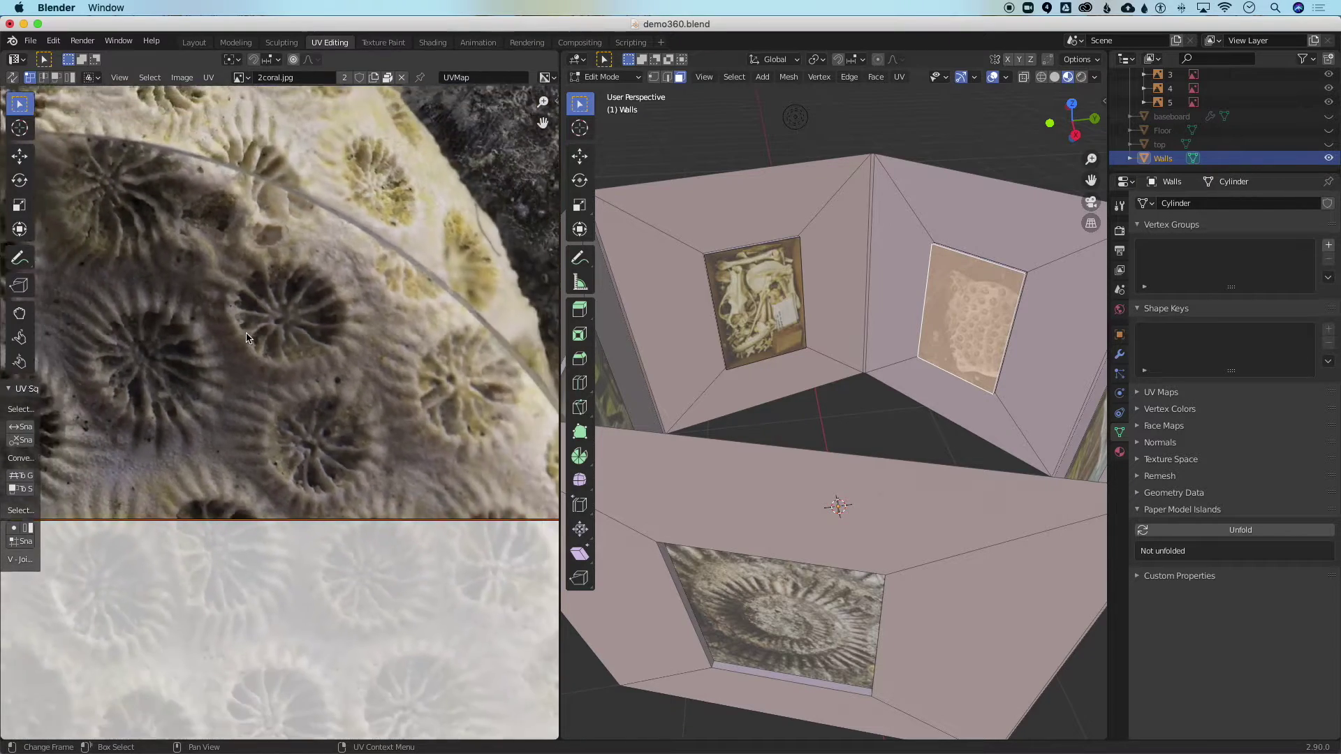
{"action": "scroll", "coordinate": [244, 338], "scroll_direction": "down", "scroll_amount": 6}
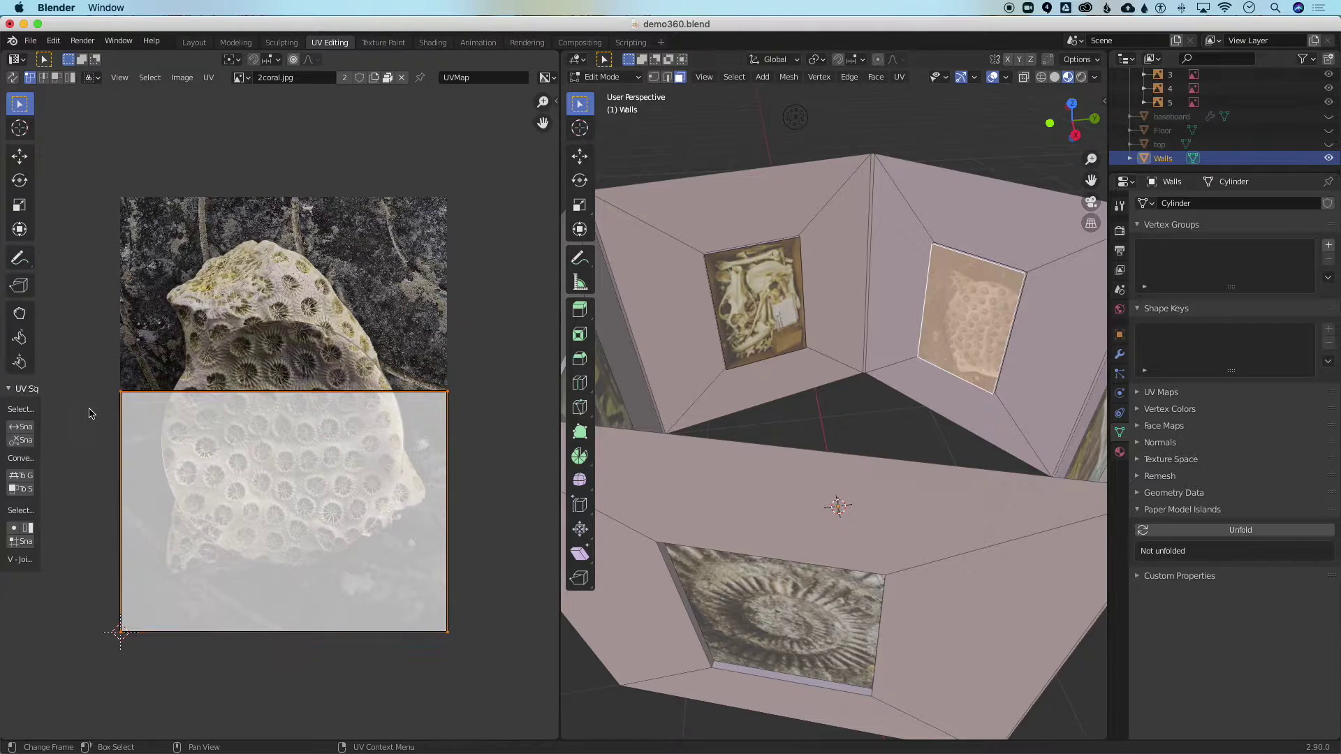
{"action": "scroll", "coordinate": [84, 416], "scroll_direction": "down", "scroll_amount": 3}
{"action": "scroll", "coordinate": [84, 417], "scroll_direction": "up", "scroll_amount": 3}
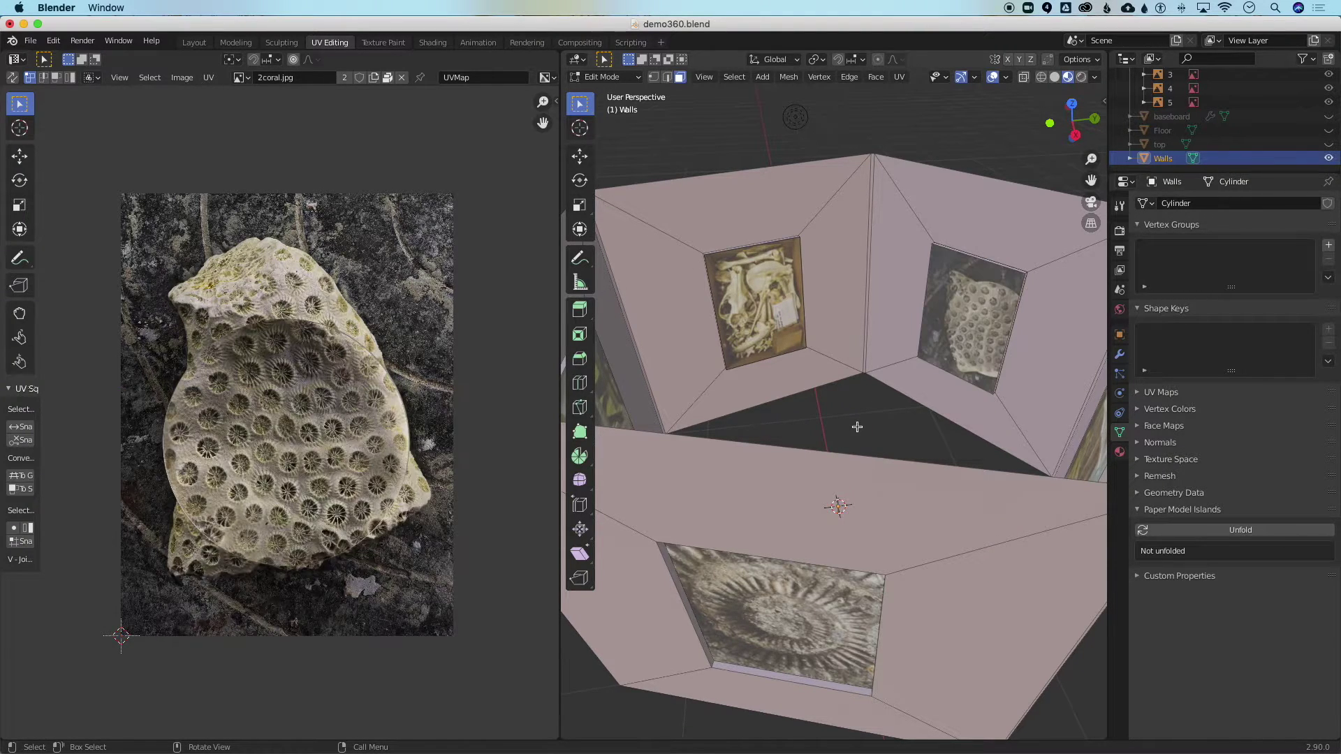
{"action": "key", "text": "a"}
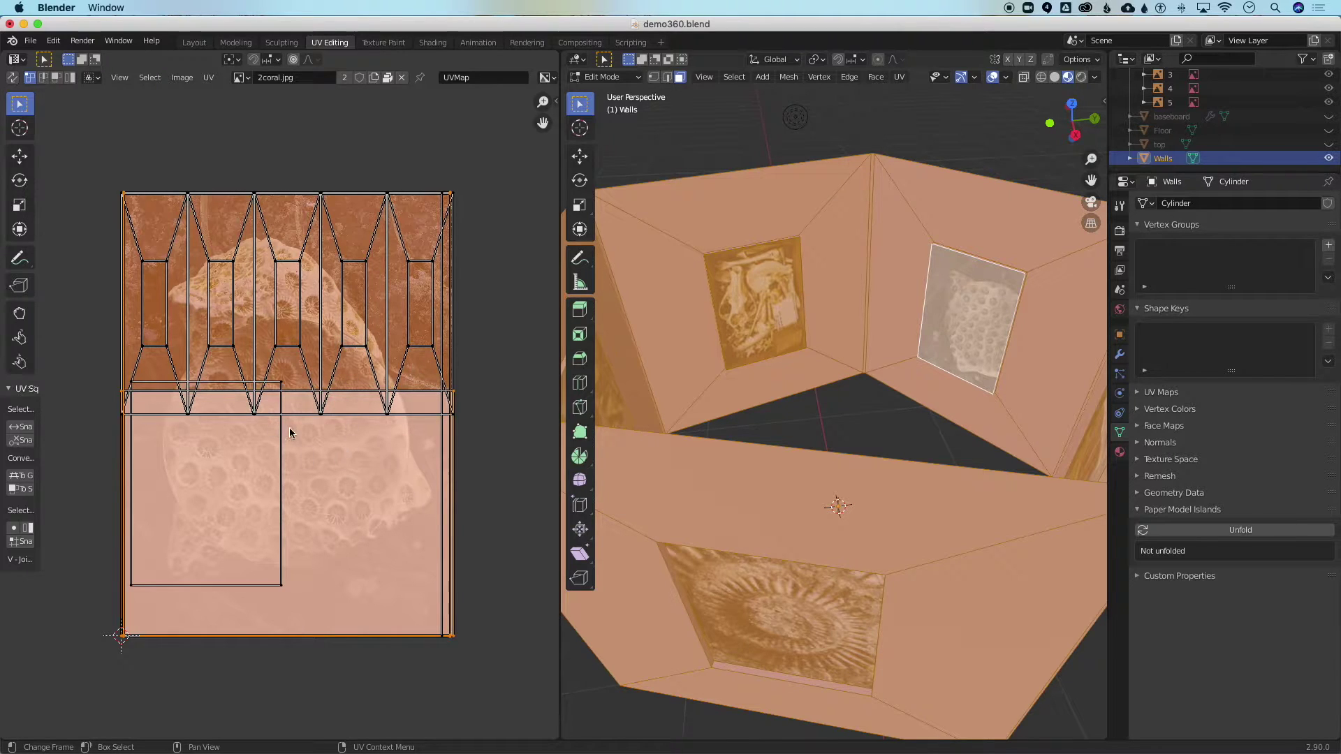
{"action": "key", "text": "alt+a"}
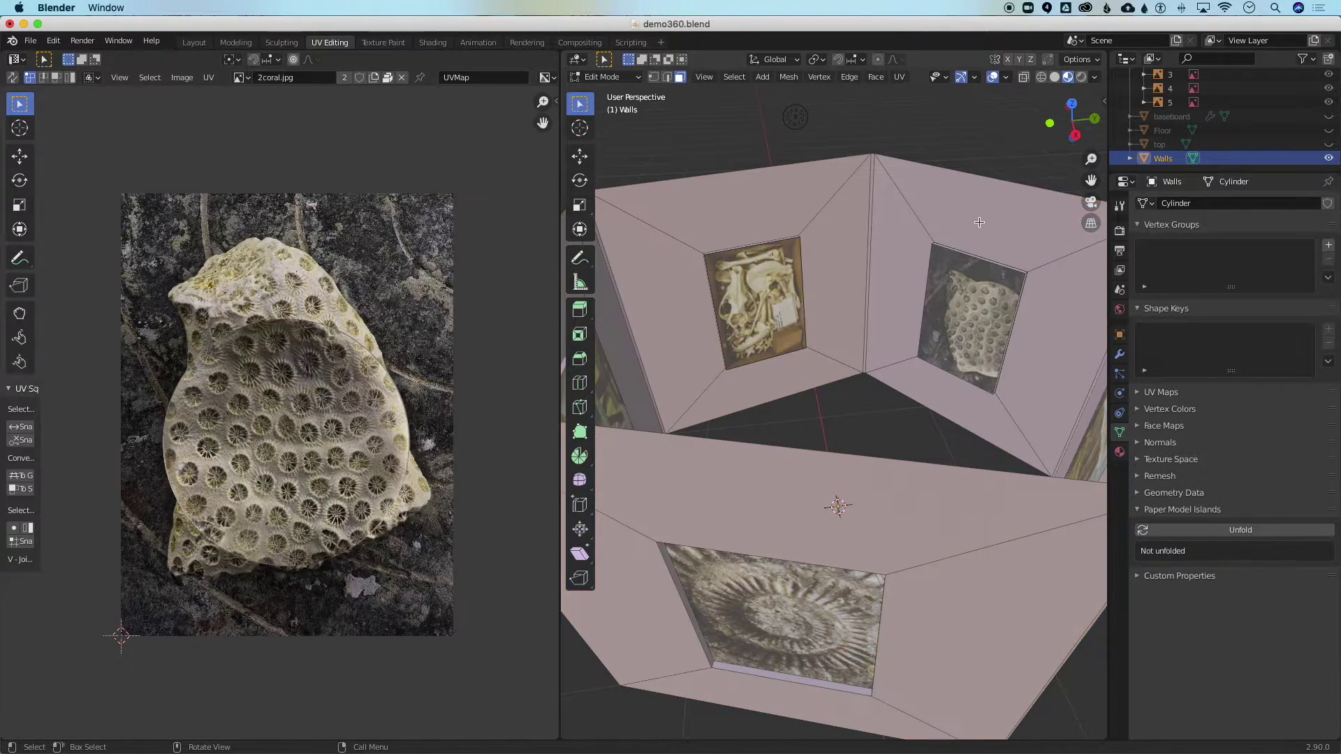
- Select the coral picture face and move its whole UV island up about 0.23 to the vertical middle of the image
{"action": "left_click", "coordinate": [987, 329]}
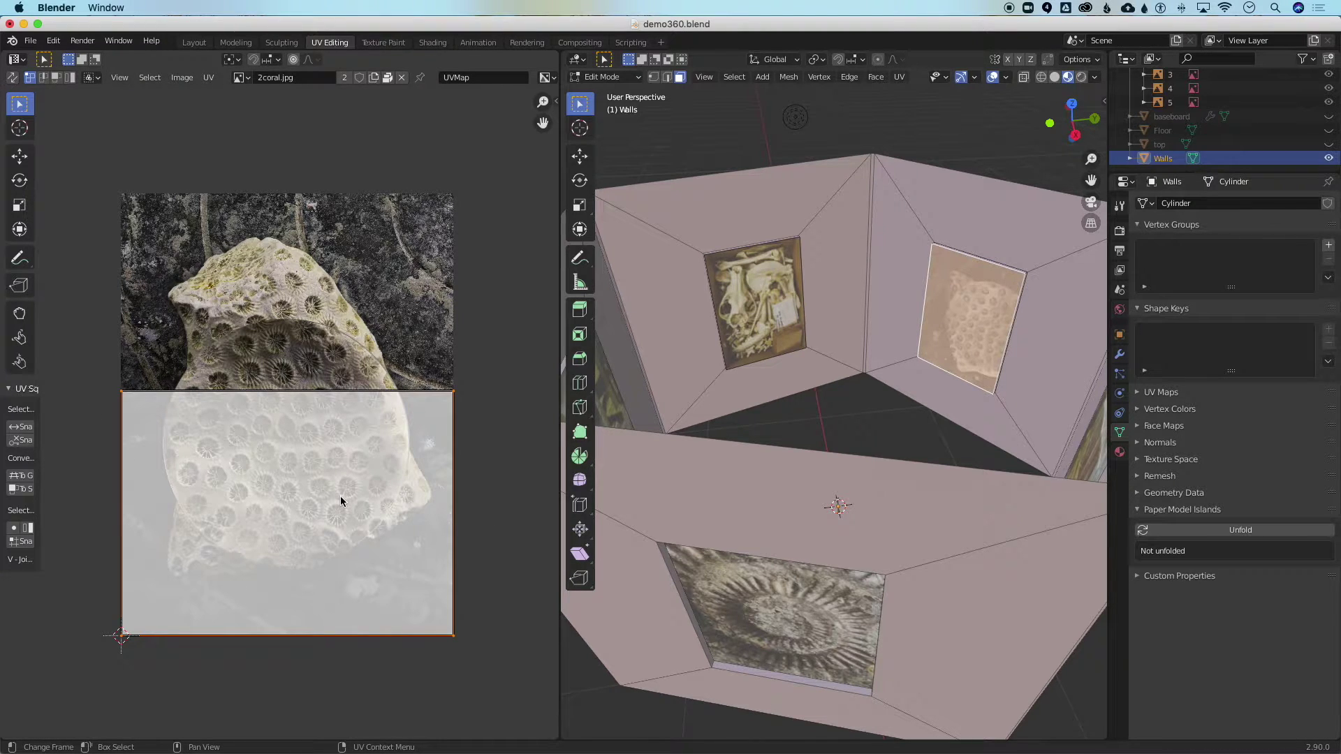
{"action": "left_click", "coordinate": [79, 431]}
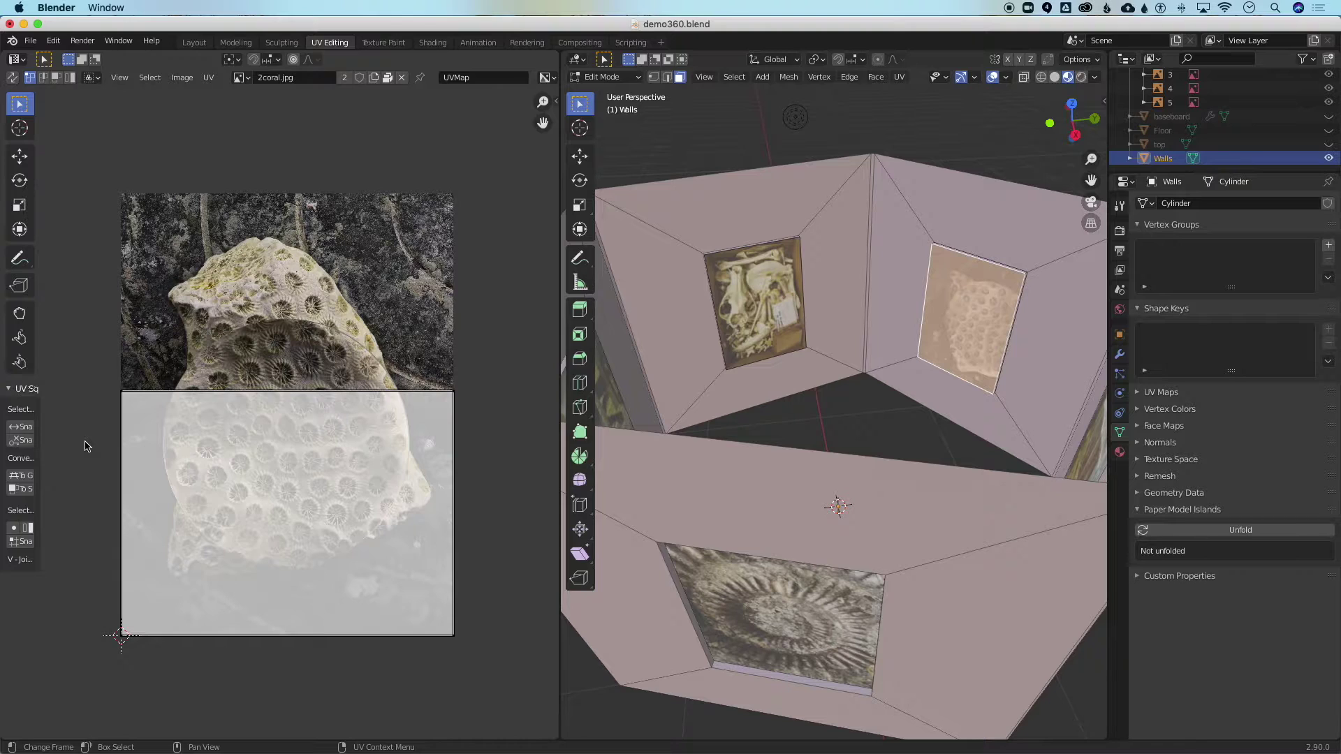
{"action": "key", "text": "a"}
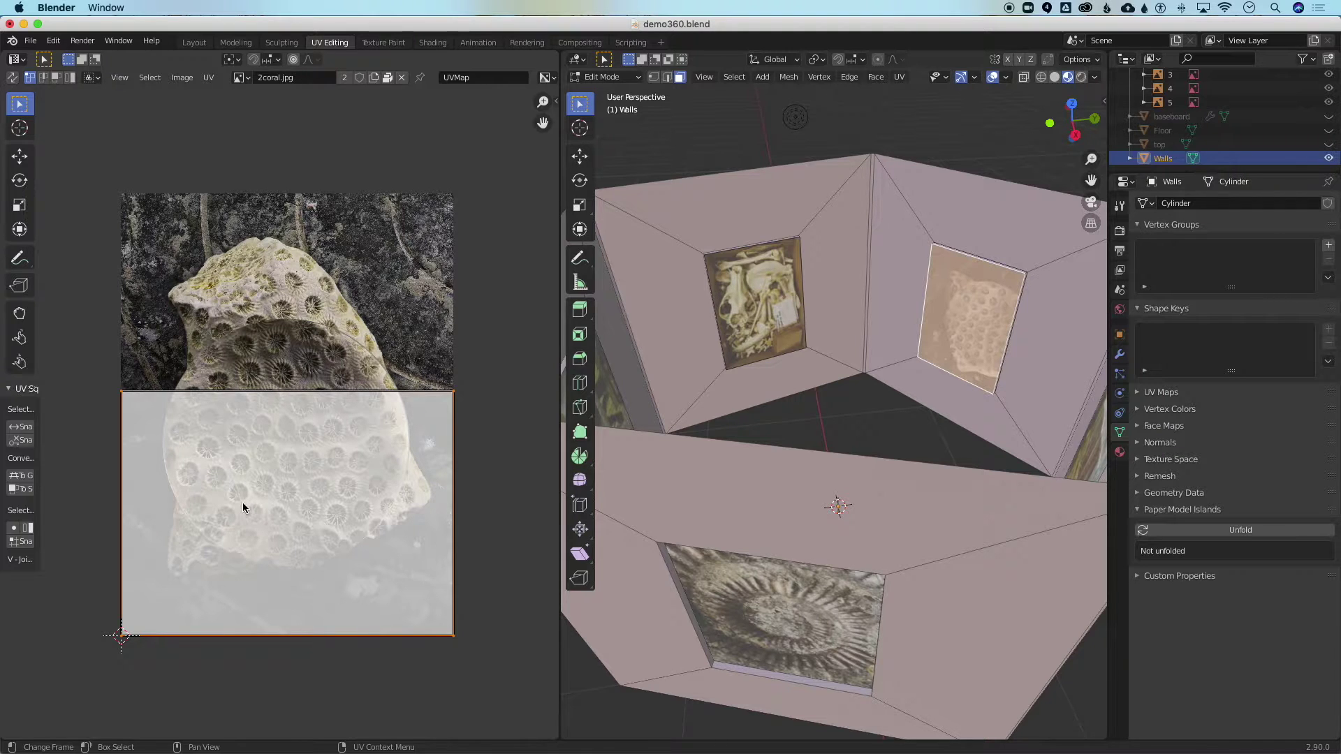
{"action": "key", "text": "g"}
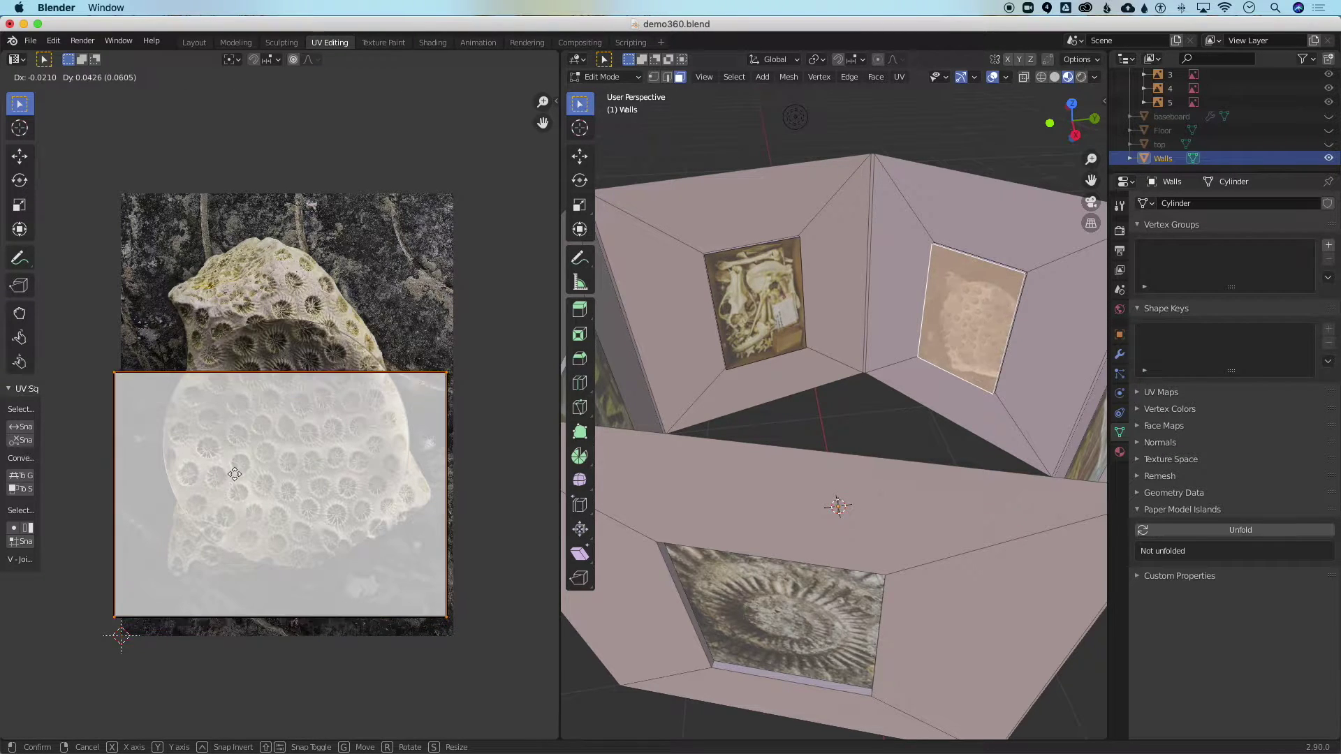
{"action": "mouse_move", "coordinate": [243, 356]}
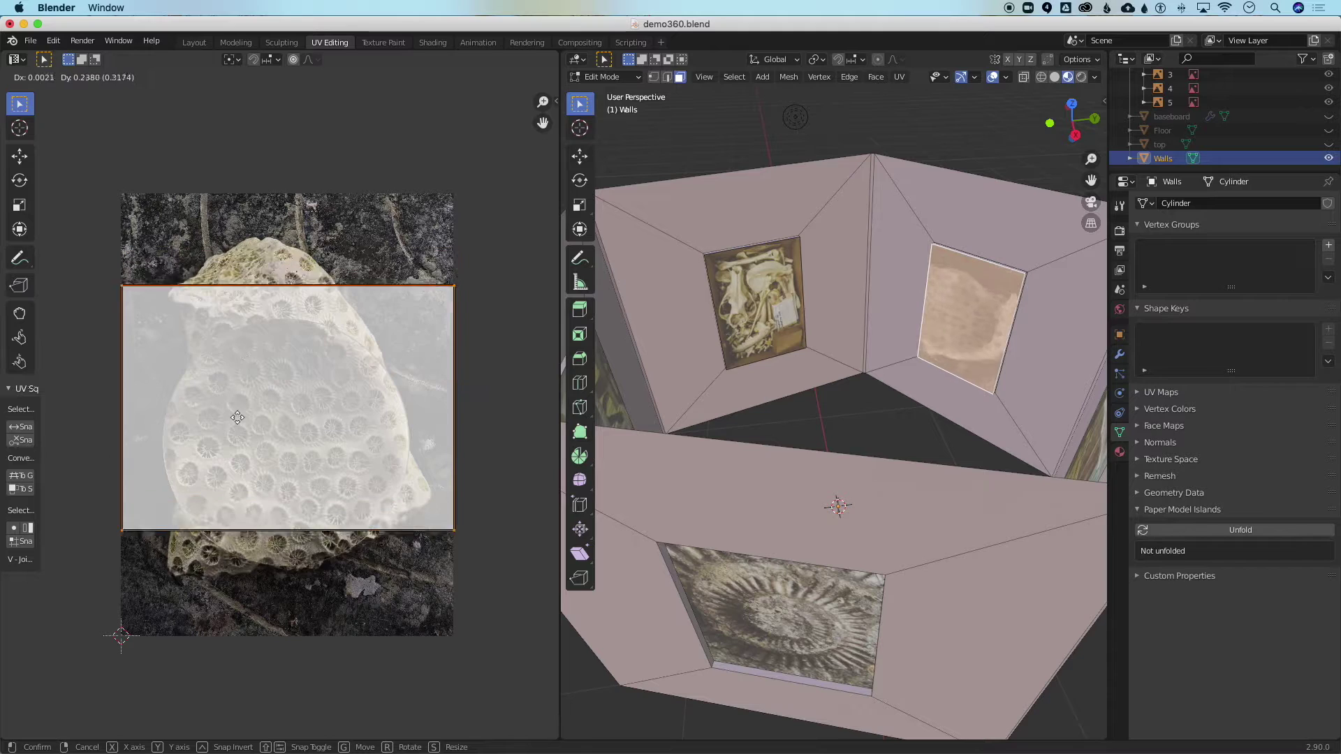
{"action": "mouse_move", "coordinate": [221, 477]}
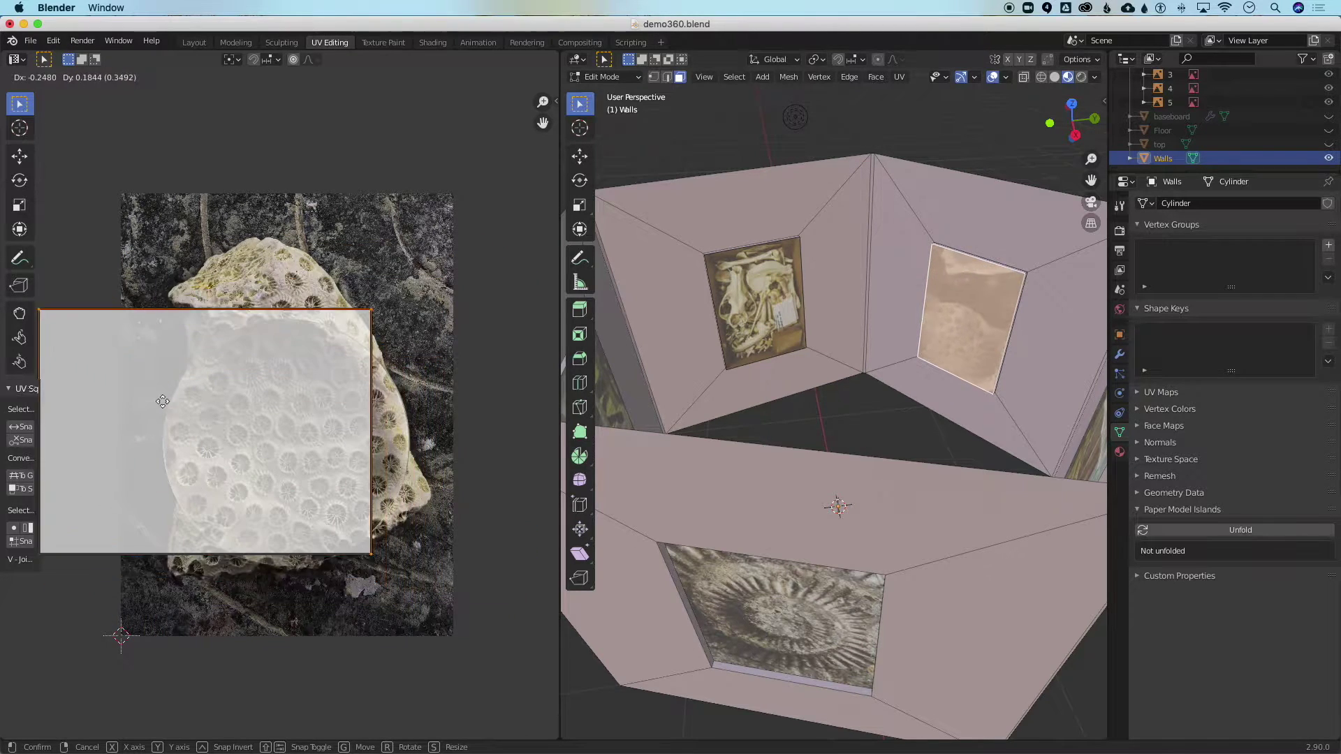
{"action": "mouse_move", "coordinate": [279, 406]}
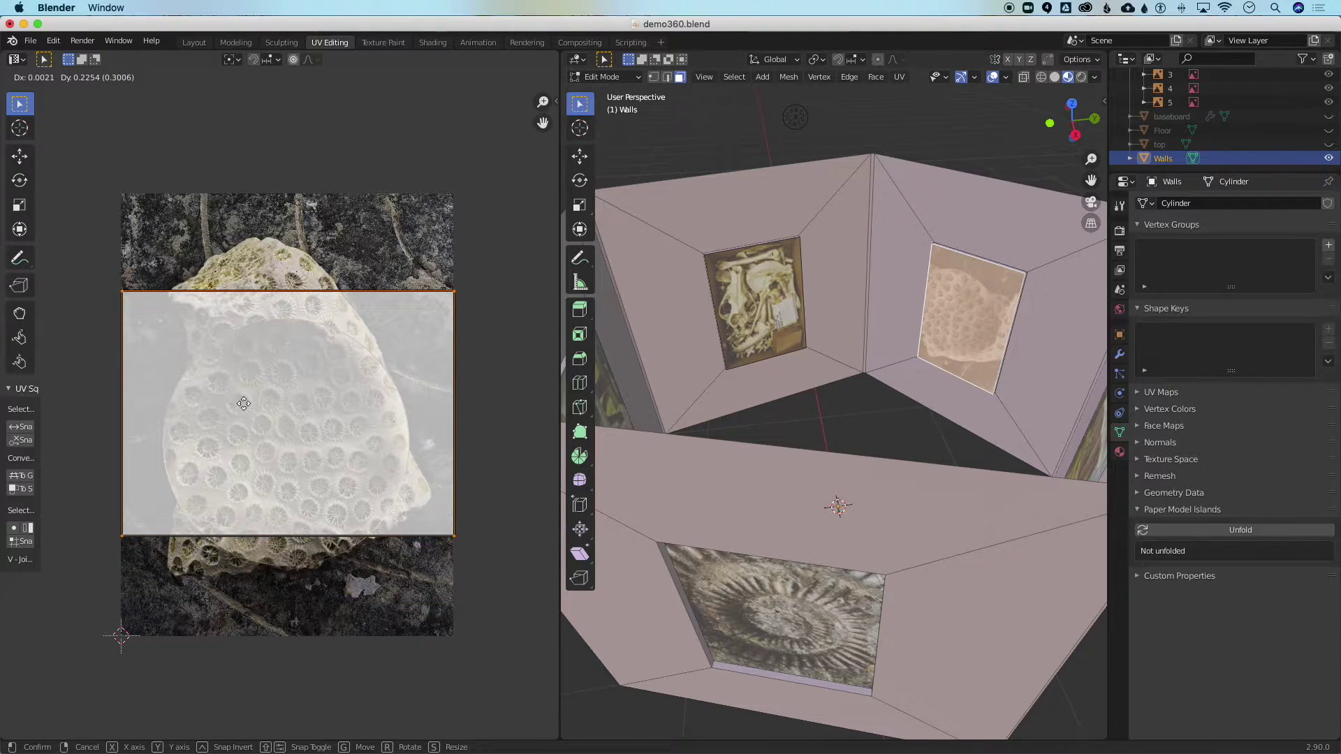
{"action": "left_click", "coordinate": [243, 403]}
- Rotate the coral face's UV island by 90 degrees
{"action": "key", "text": "r"}
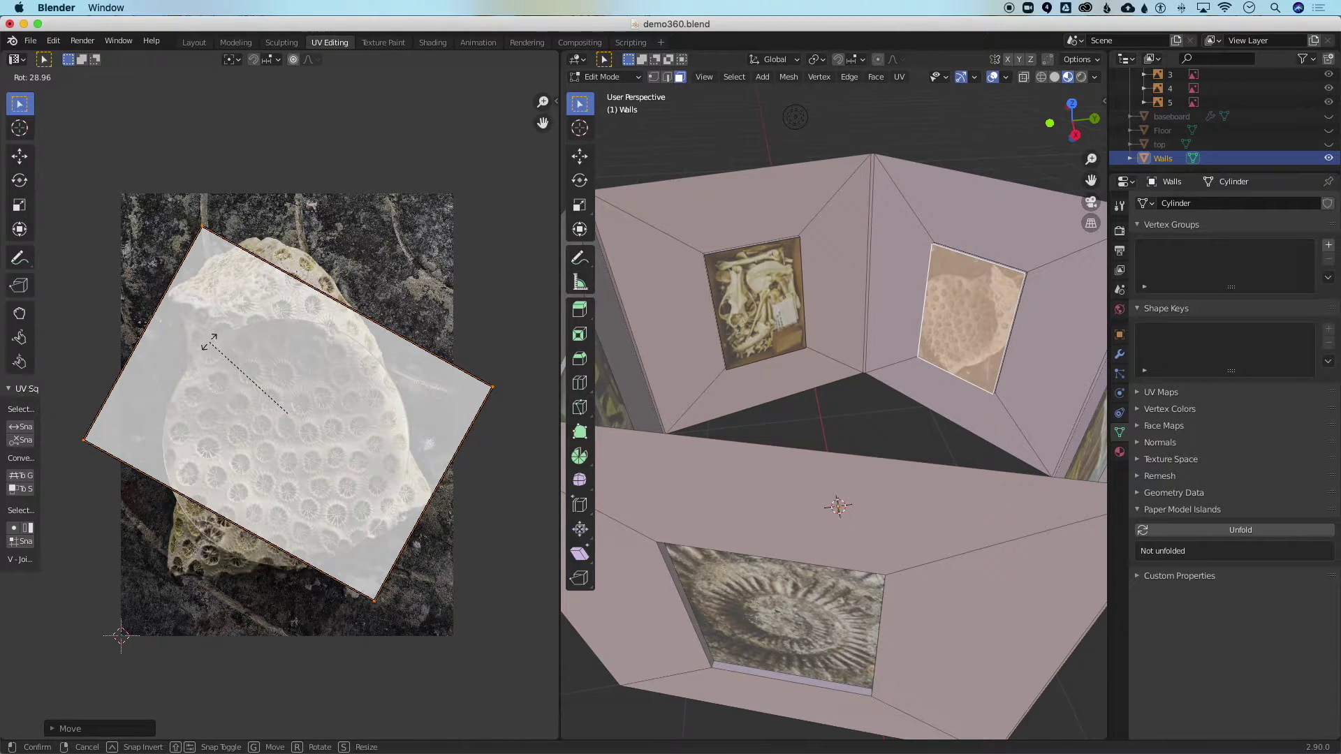
{"action": "type", "text": "90"}
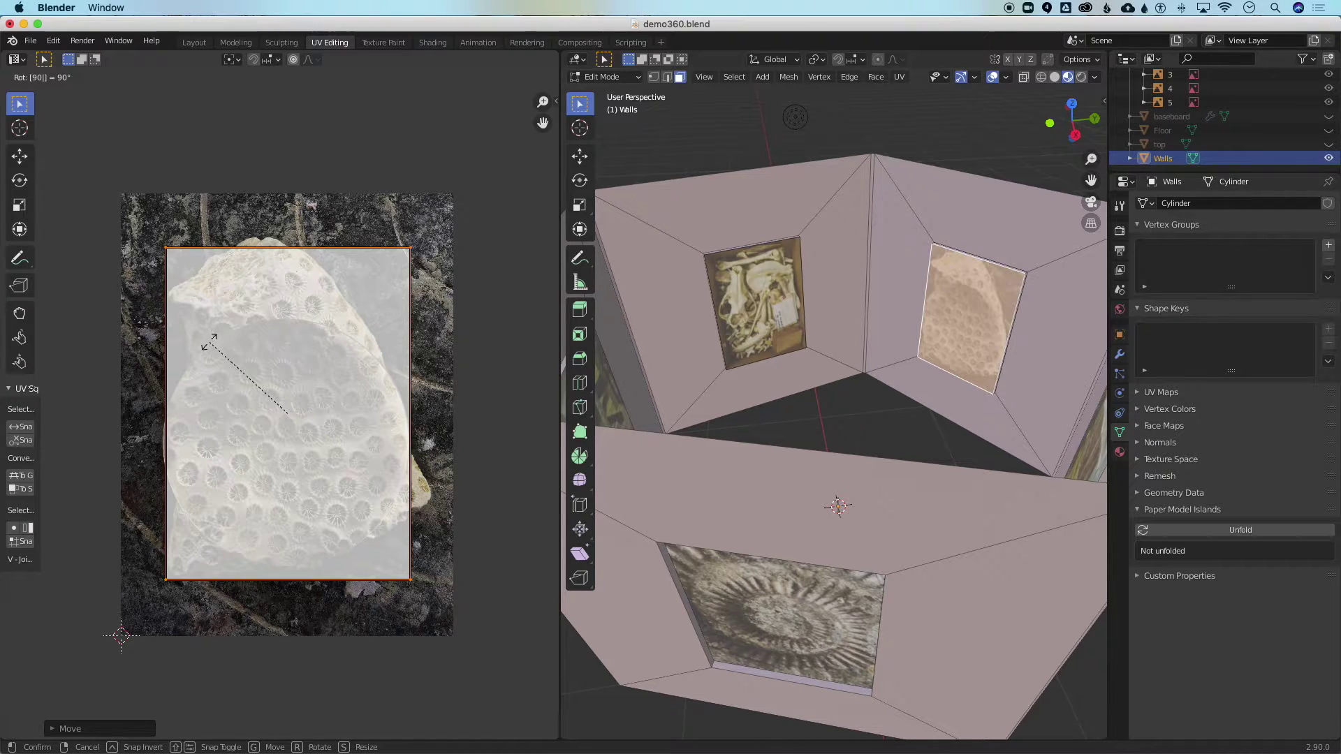
{"action": "key", "text": "Return"}
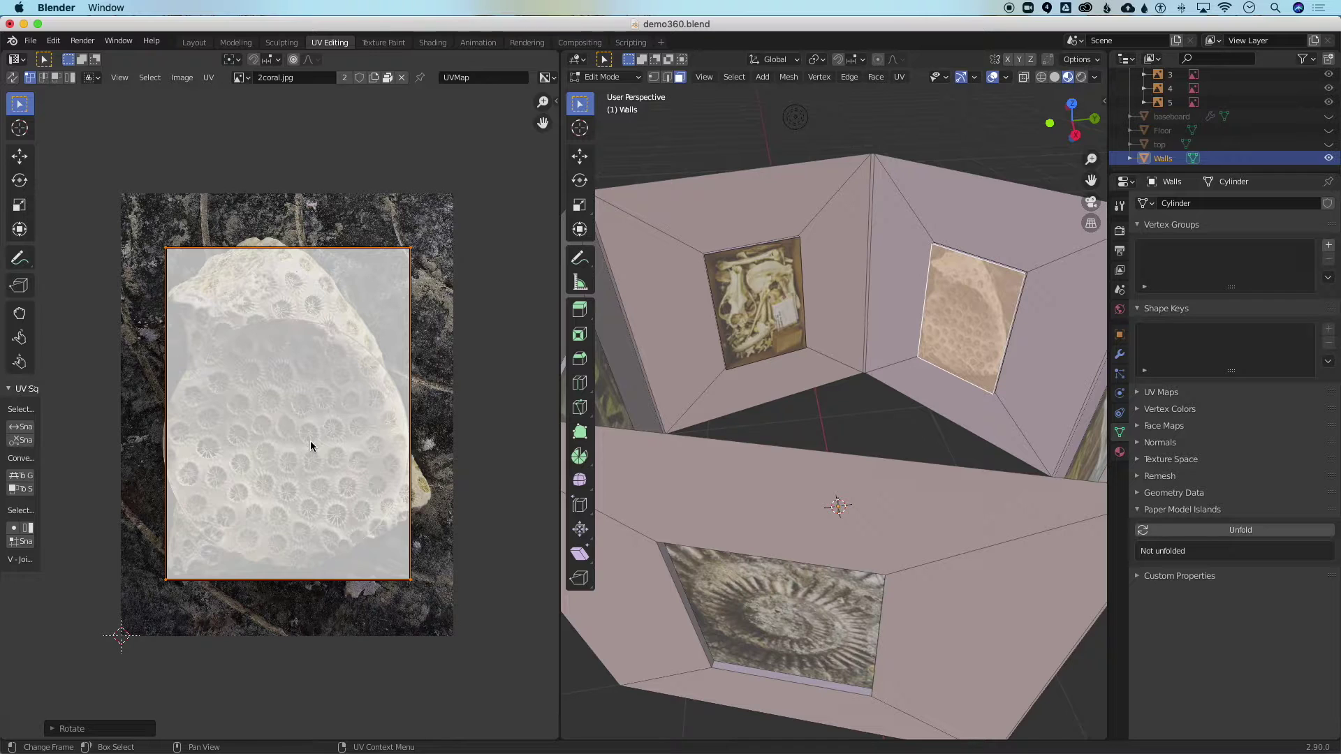
- Scale the coral face's UV island up about 1.3 times and nudge it to nearly fill the coral image
{"action": "key", "text": "s"}
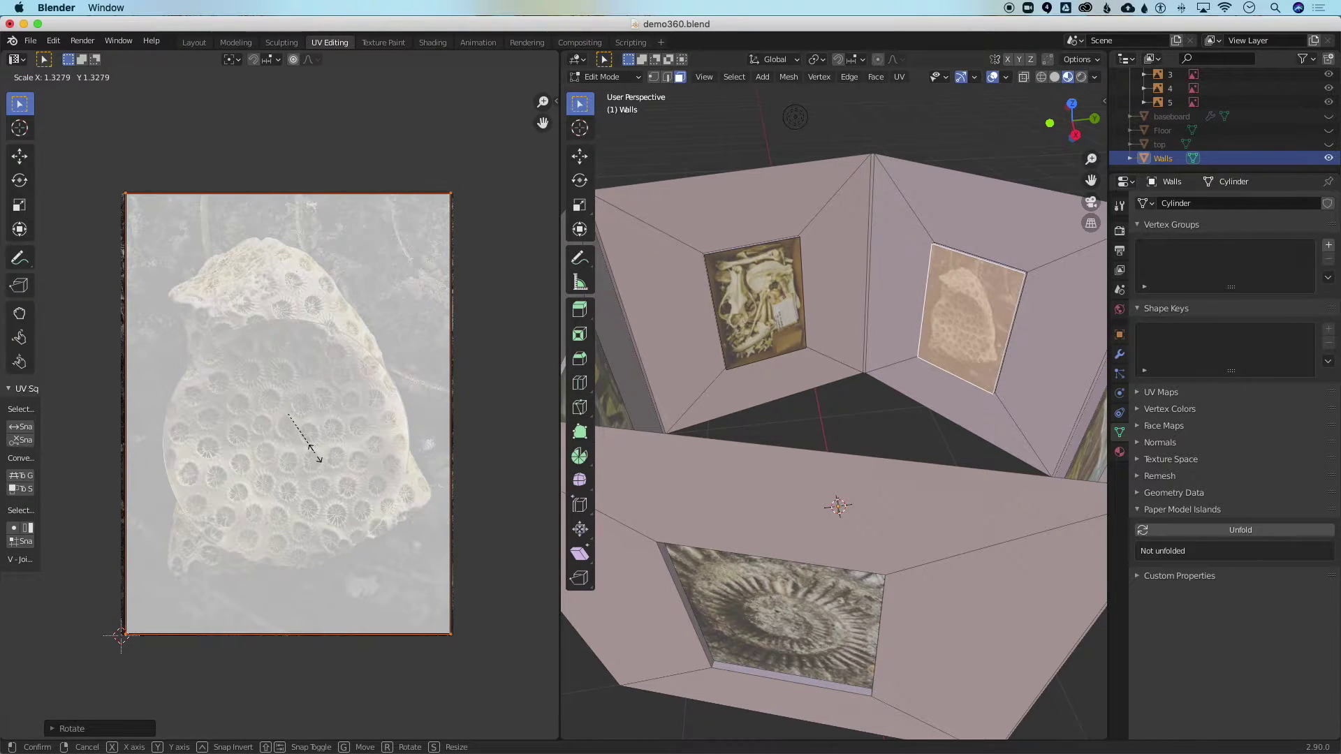
{"action": "left_click", "coordinate": [313, 451]}
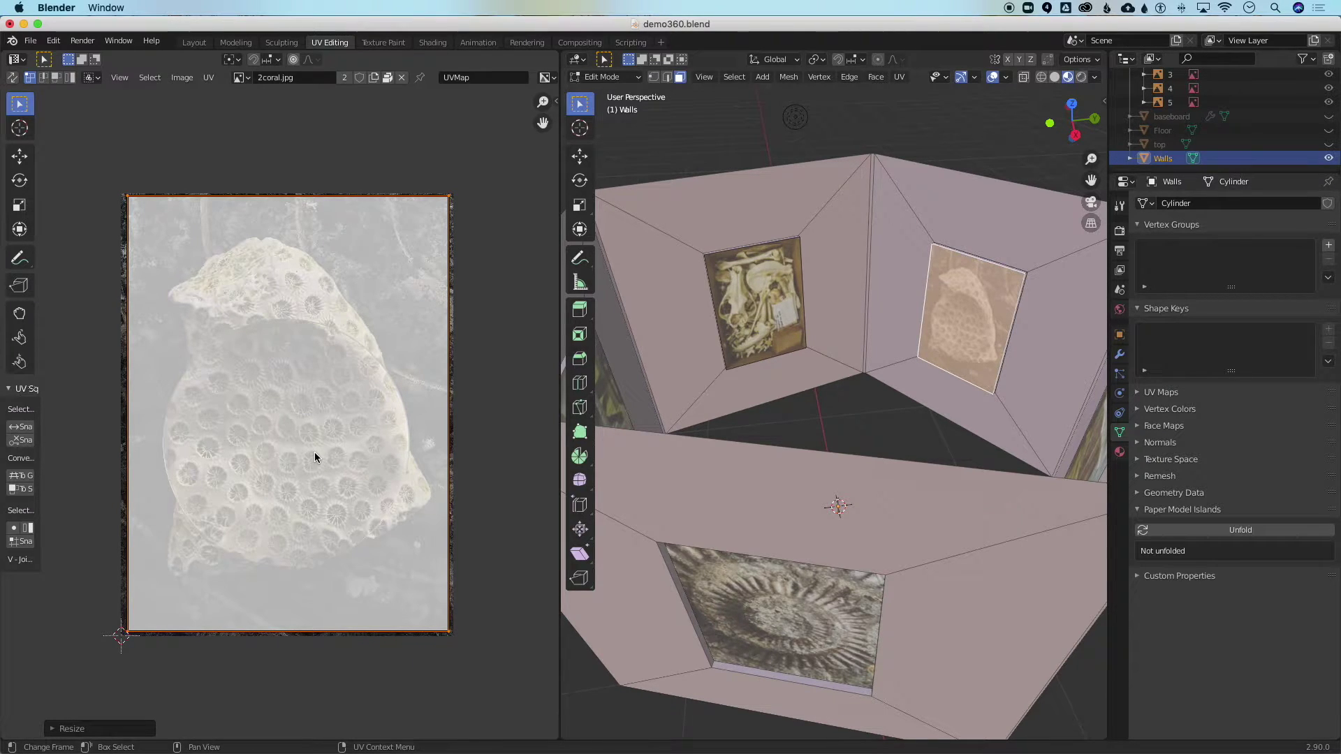
{"action": "key", "text": "s"}
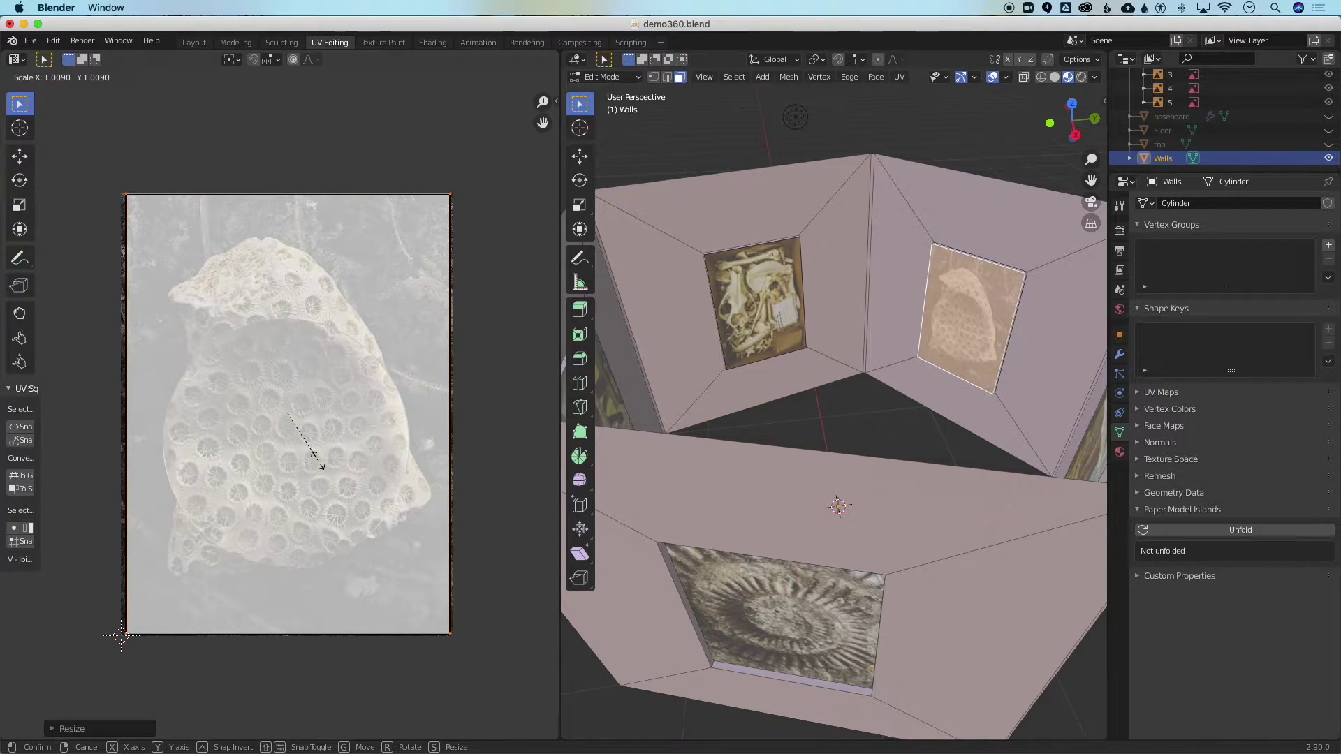
{"action": "left_click", "coordinate": [317, 459]}
{"action": "key", "text": "g"}
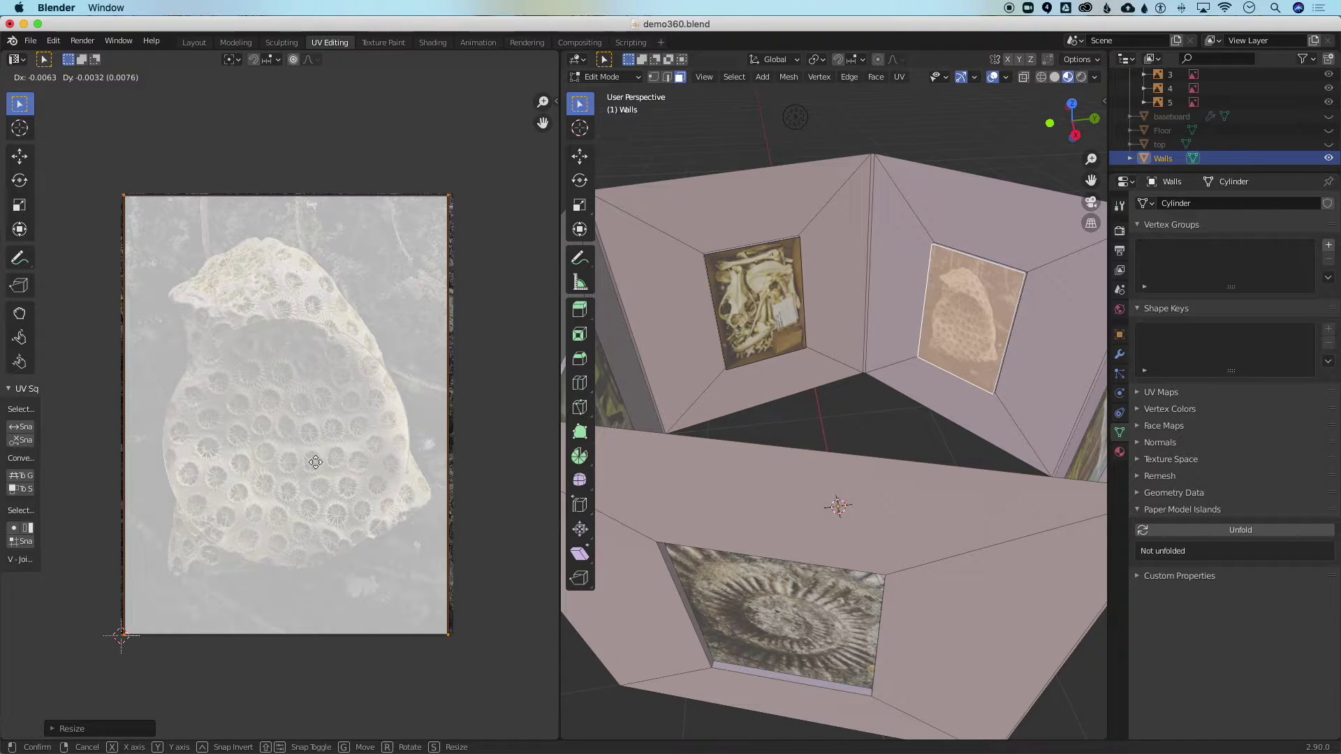
{"action": "left_click", "coordinate": [316, 461]}
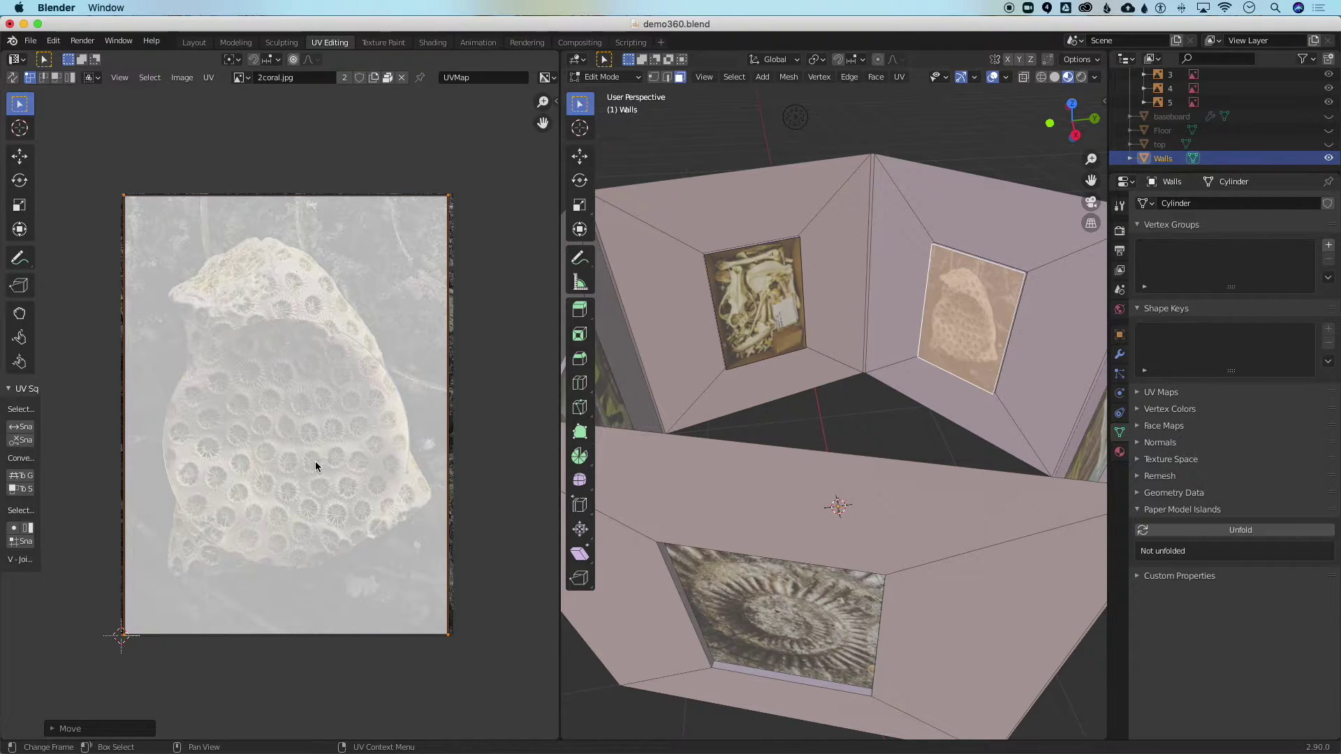
- Select the snake jar picture face and move its UV island by about 0.23 in X and 0.14 in Y toward the image centre
{"action": "mouse_move", "coordinate": [791, 315]}
{"action": "middle_mouse_down"}
{"action": "mouse_move", "coordinate": [880, 316]}
{"action": "mouse_move", "coordinate": [791, 230]}
{"action": "mouse_move", "coordinate": [792, 315]}
{"action": "middle_mouse_up"}
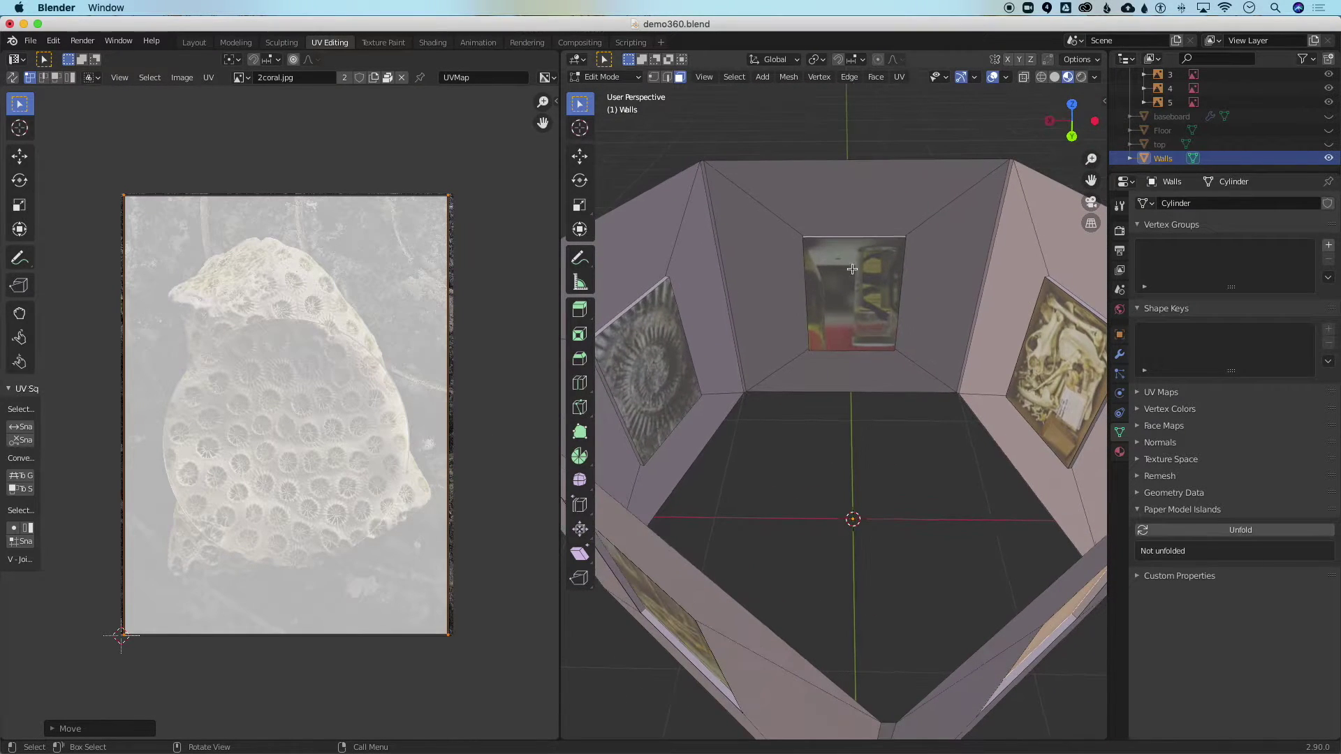
{"action": "left_click", "coordinate": [840, 298]}
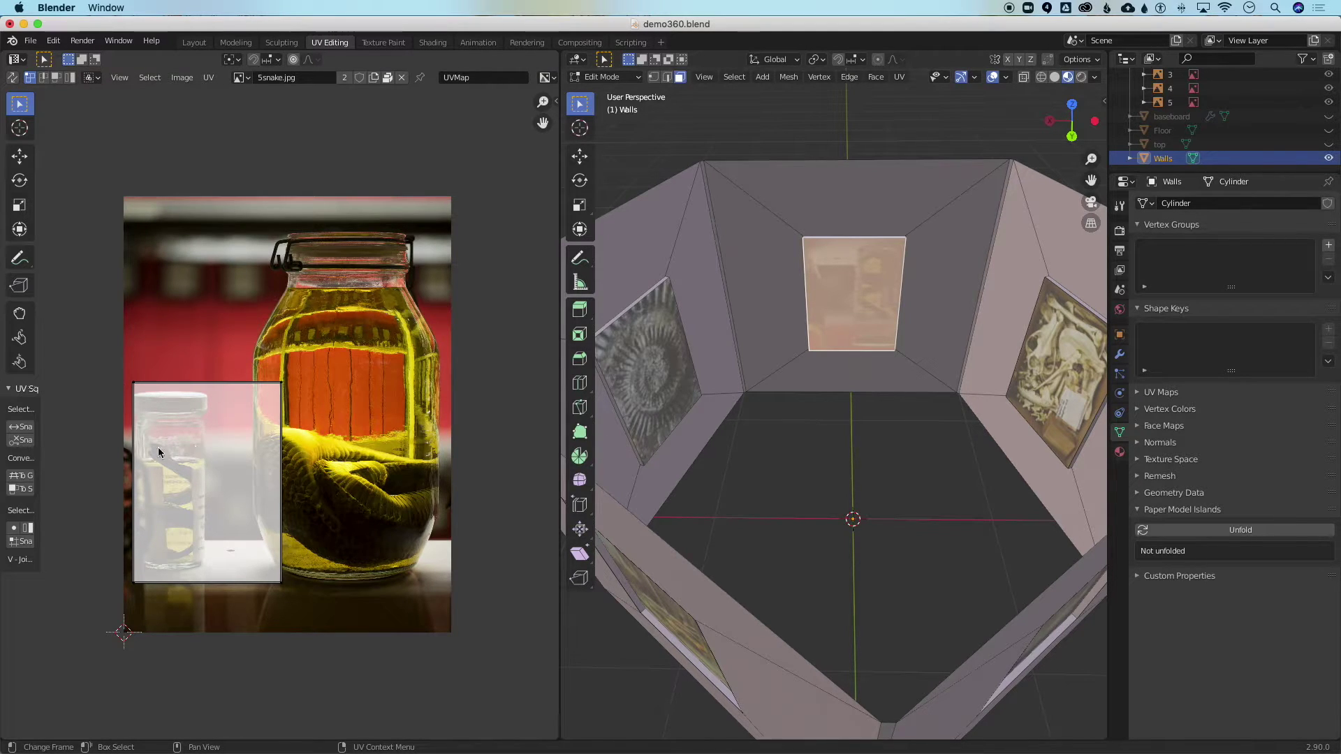
{"action": "key", "text": "a"}
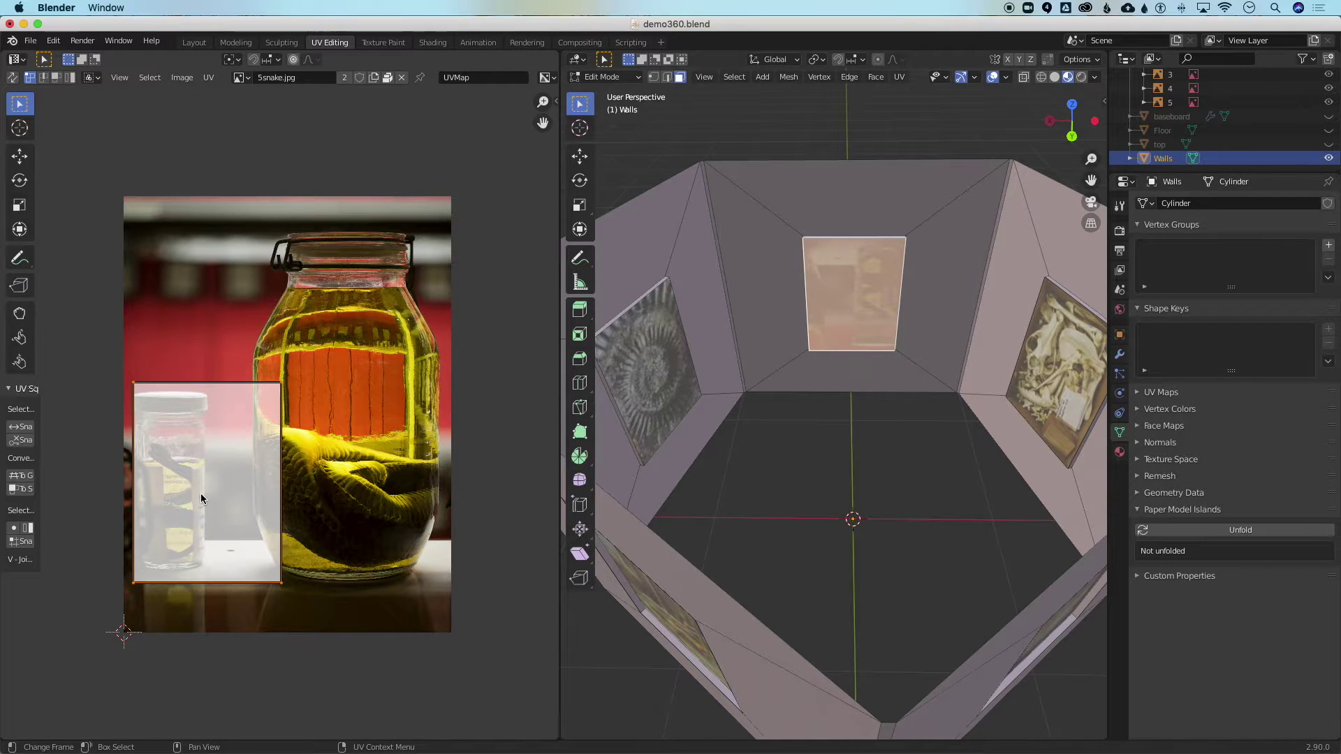
{"action": "key", "text": "g"}
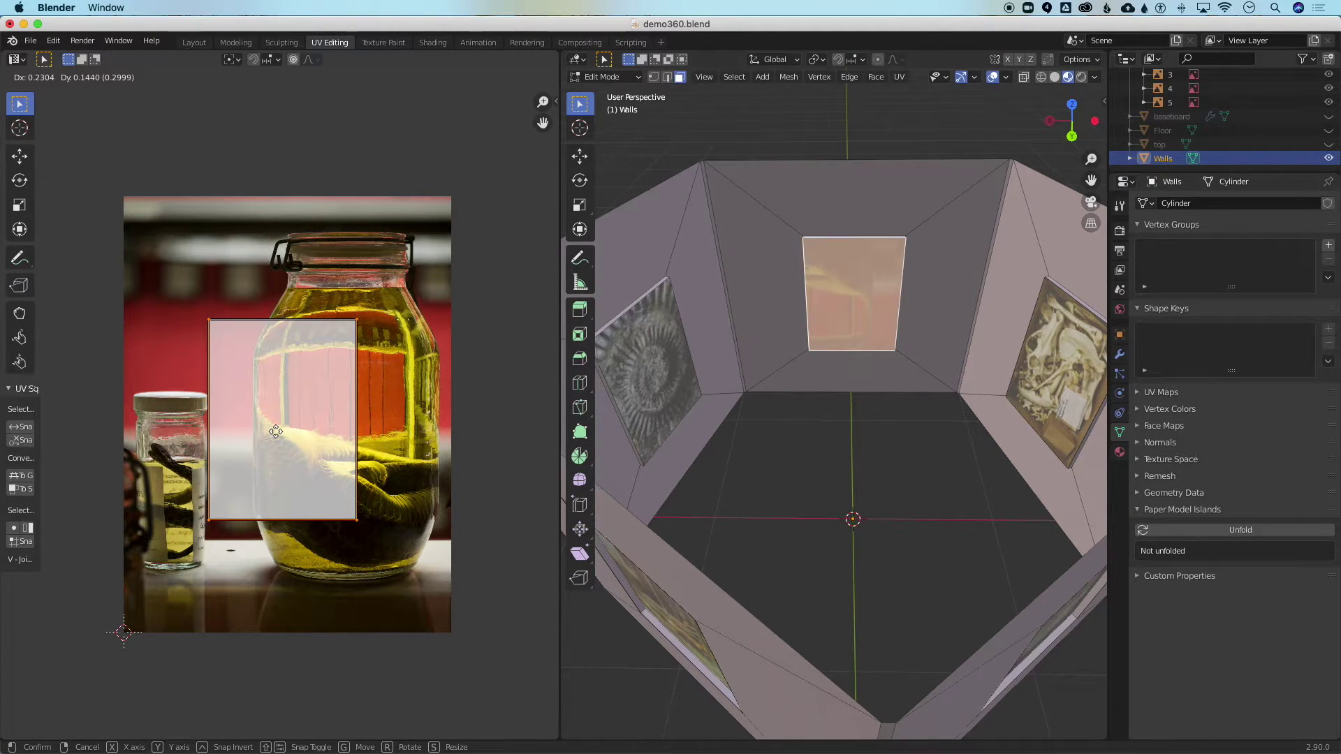
{"action": "left_click", "coordinate": [275, 431]}
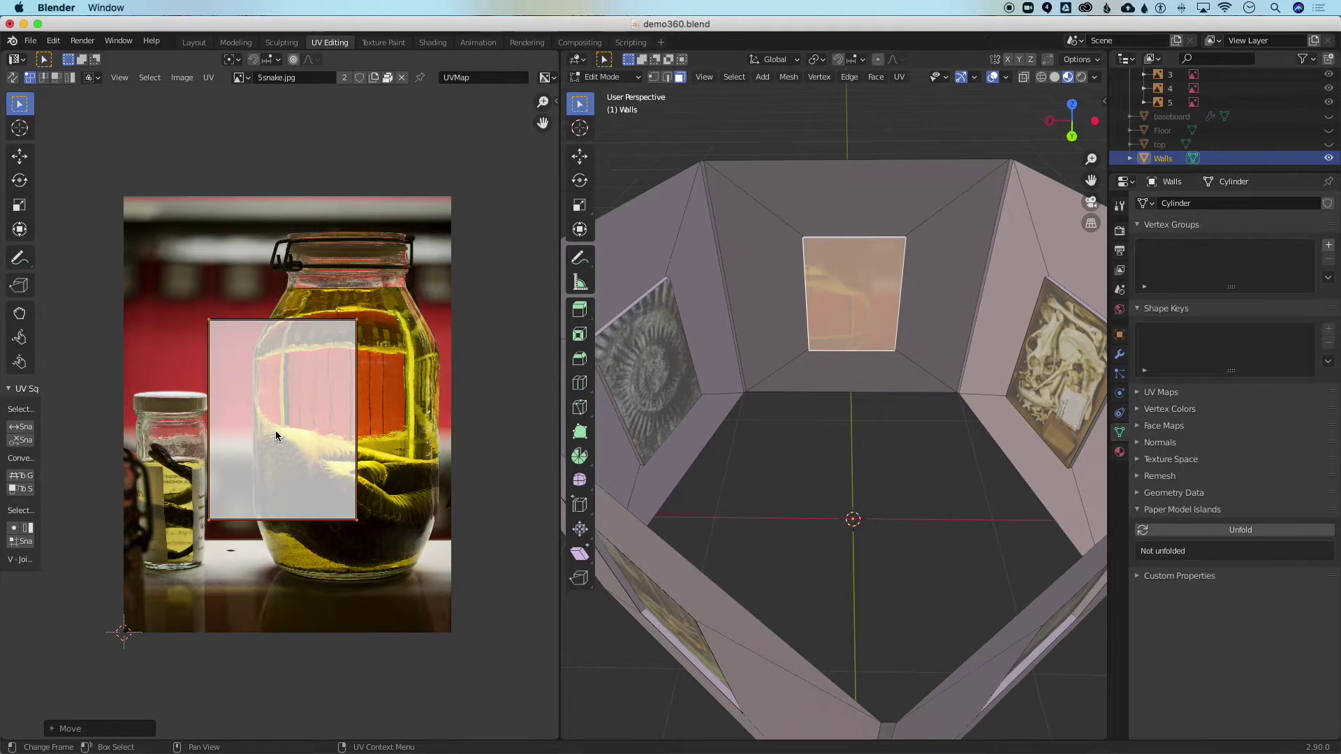
- Rotate the snake jar face's UV island by 180 degrees
{"action": "key", "text": "r"}
{"action": "type", "text": "180"}
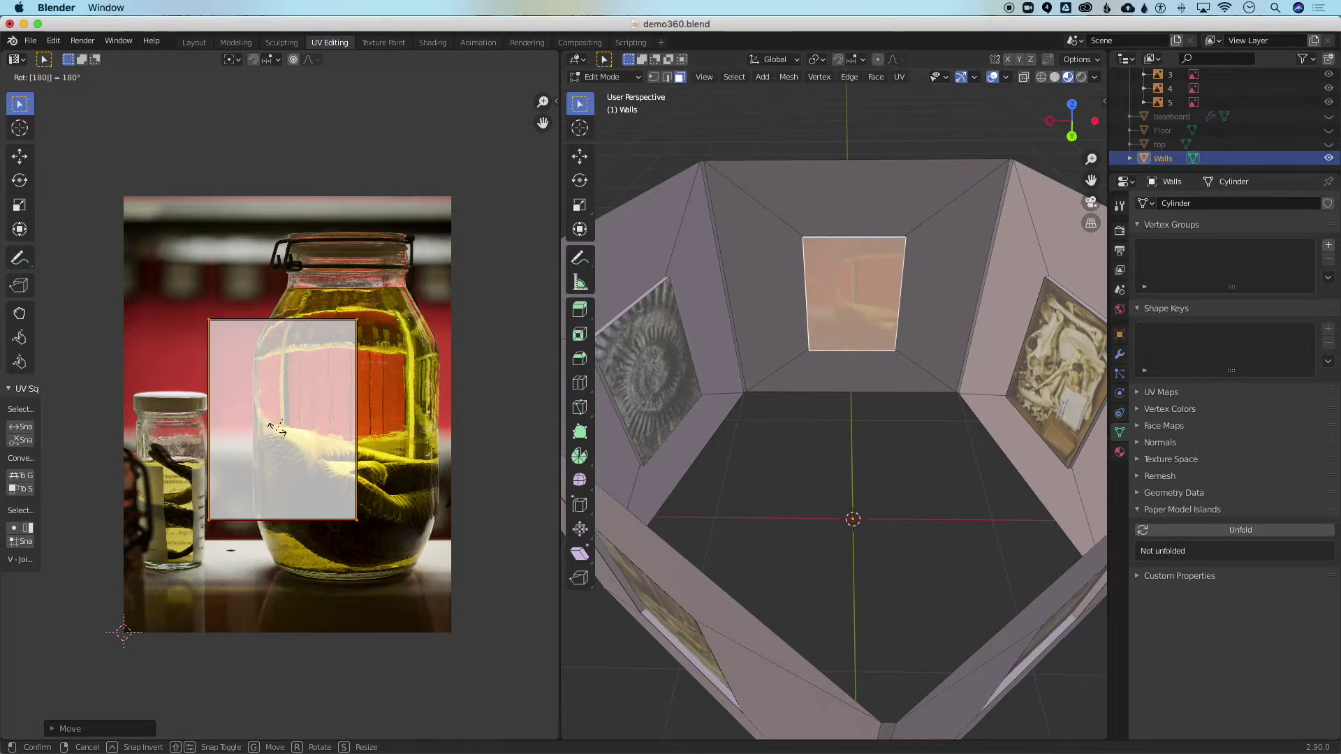
{"action": "key", "text": "Return"}
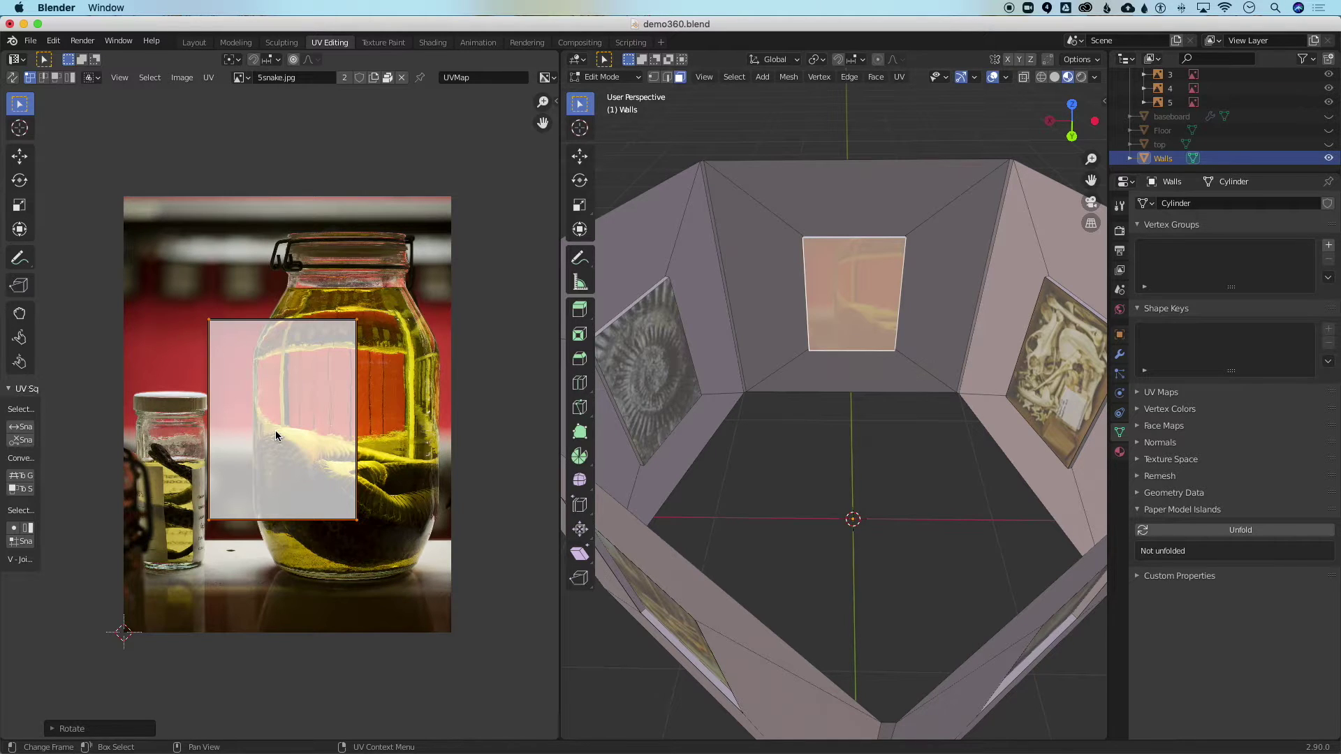
- Scale the snake jar face's UV island up just over 2 times and shift it about 0.01 in X and Y within the image
{"action": "key", "text": "s"}
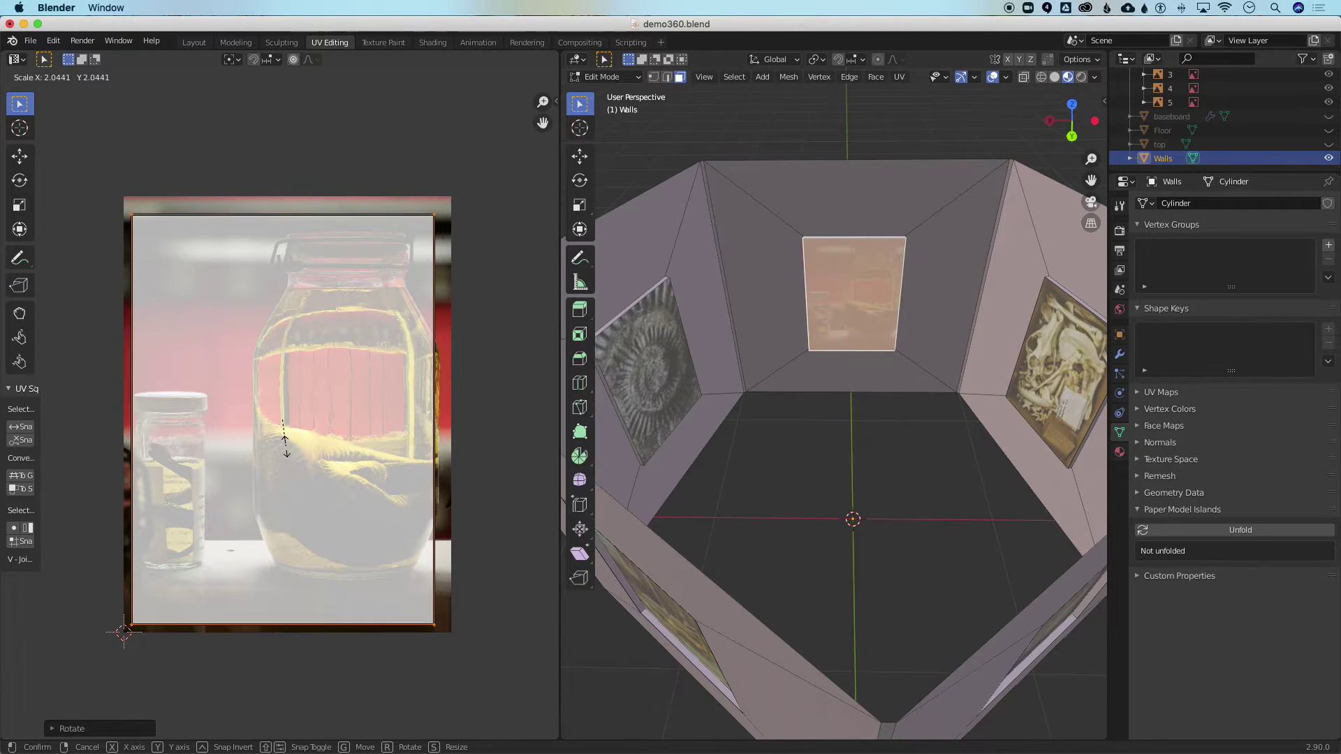
{"action": "left_click", "coordinate": [287, 450]}
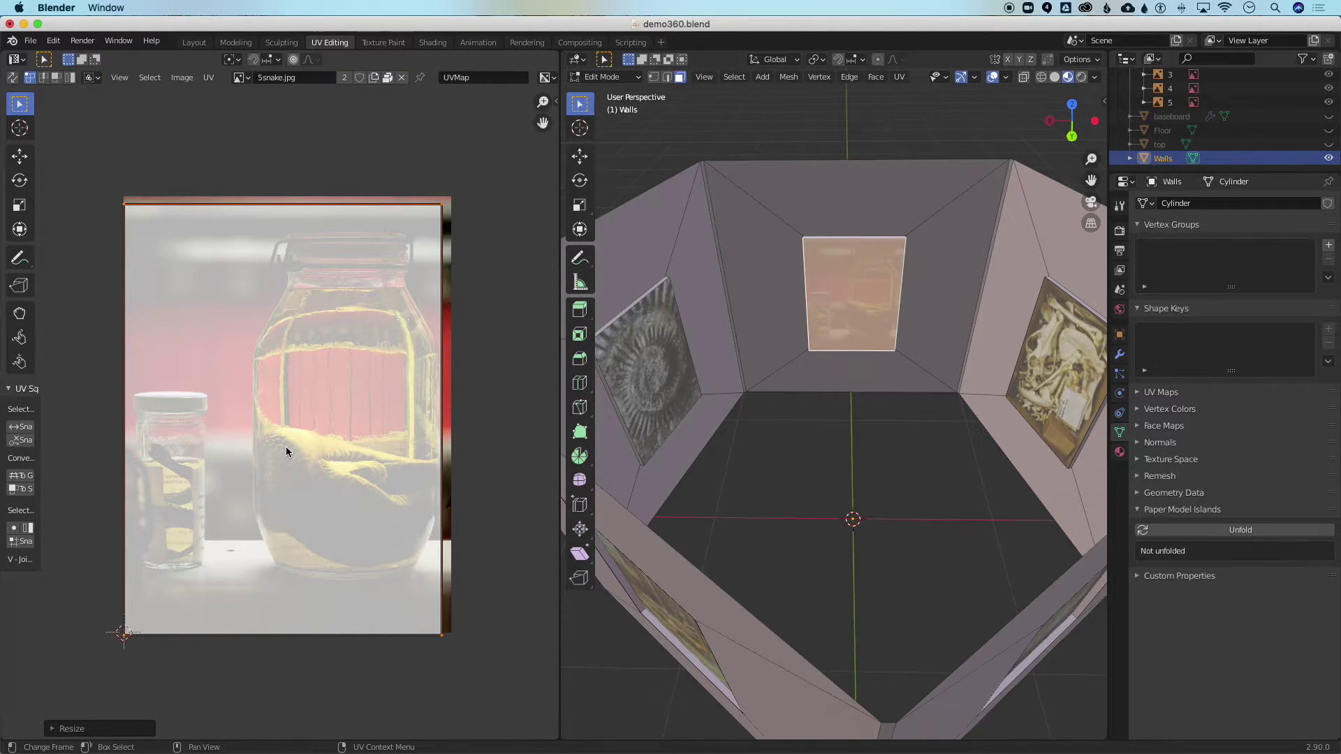
{"action": "key", "text": "g"}
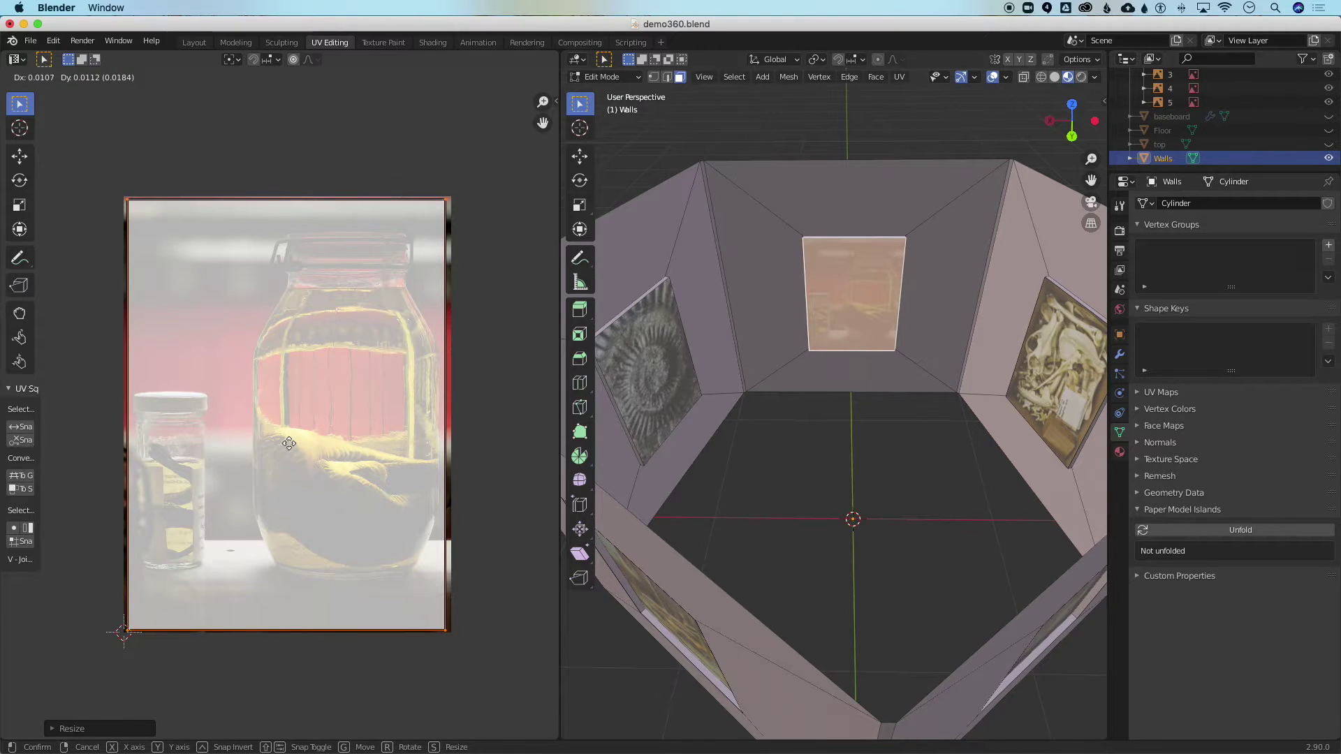
{"action": "left_click", "coordinate": [288, 444]}
- Fine-tune the snake jar UV island's scale so it fits the full height of the image, finishing with a factor of about 1.005
{"action": "key", "text": "s"}
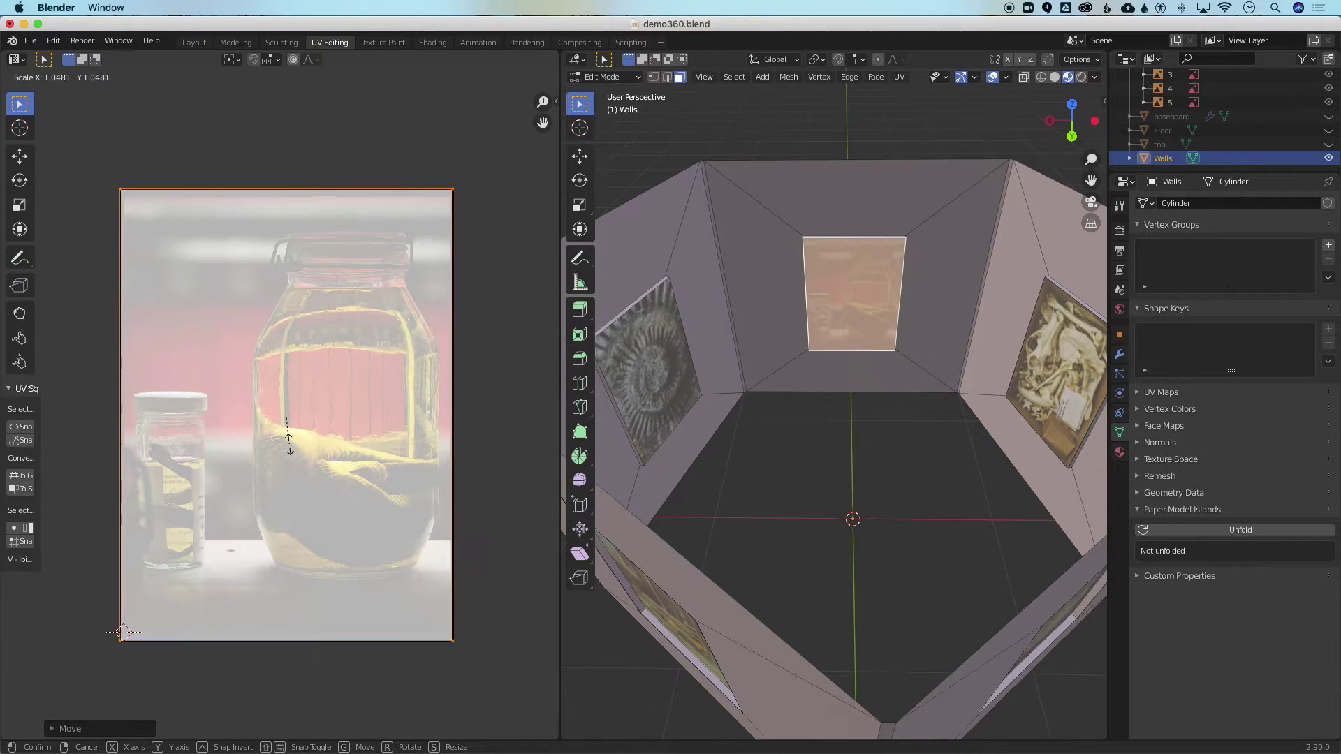
{"action": "key", "text": "ctrl"}
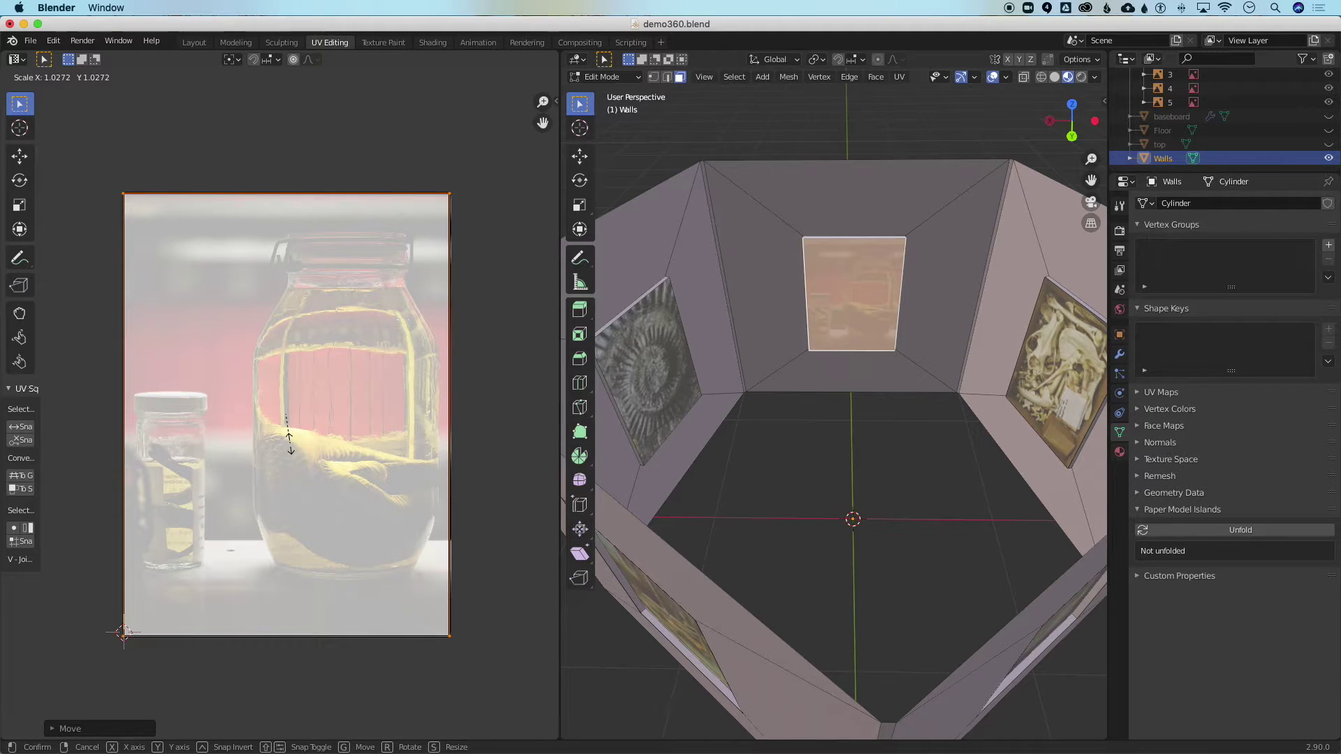
{"action": "left_click", "coordinate": [289, 437]}
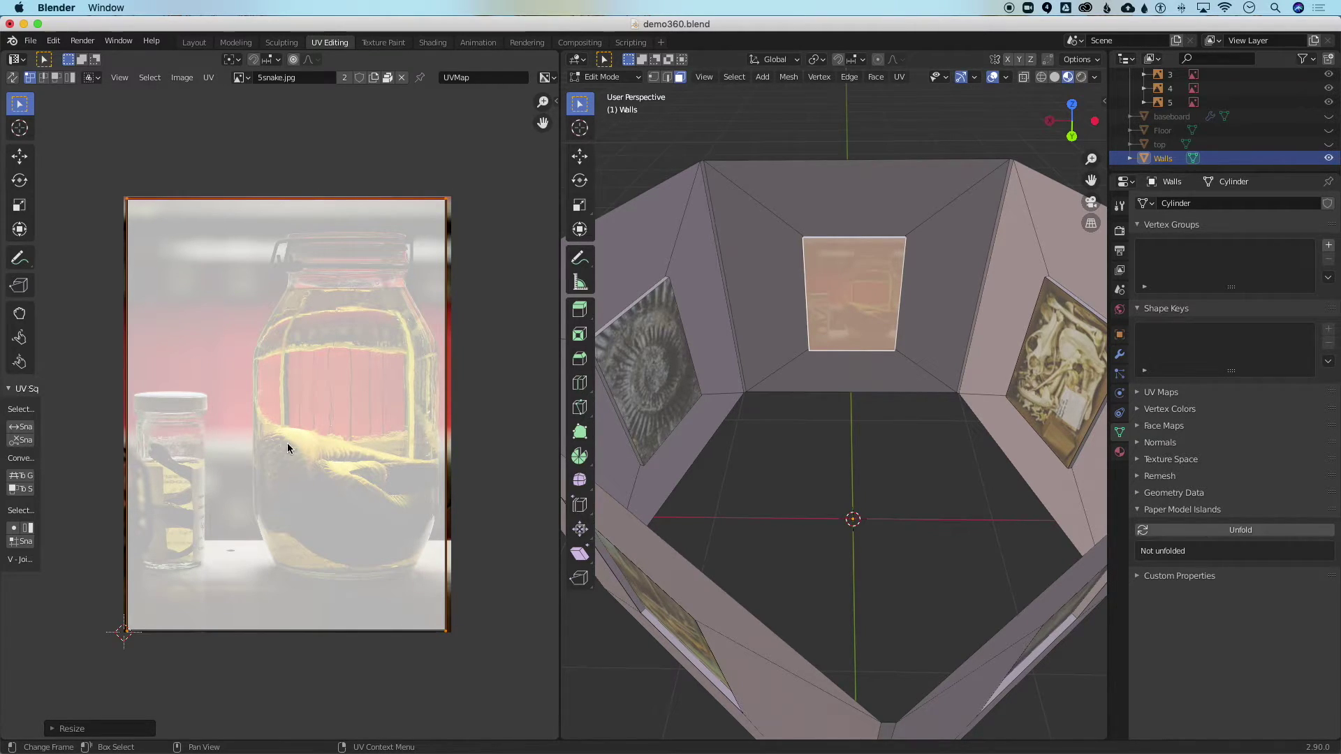
{"action": "key", "text": "s"}
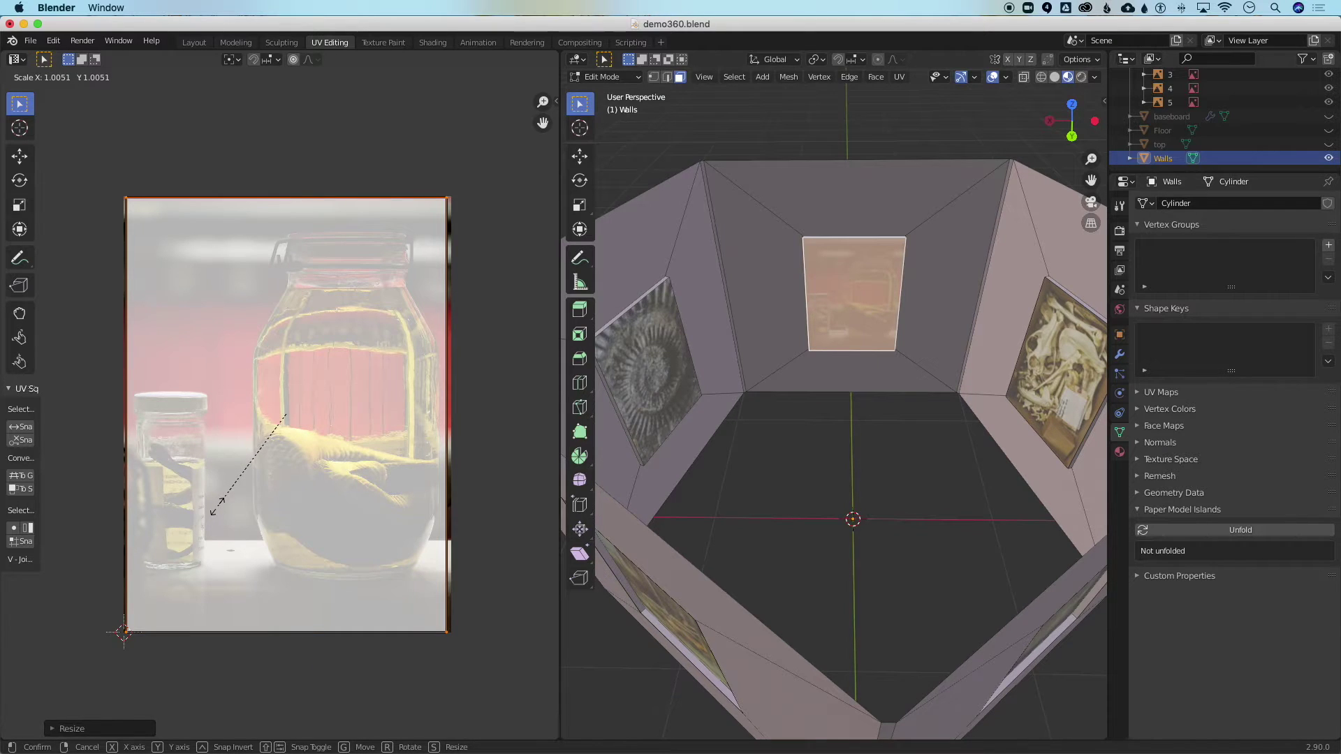
{"action": "left_click", "coordinate": [213, 512]}
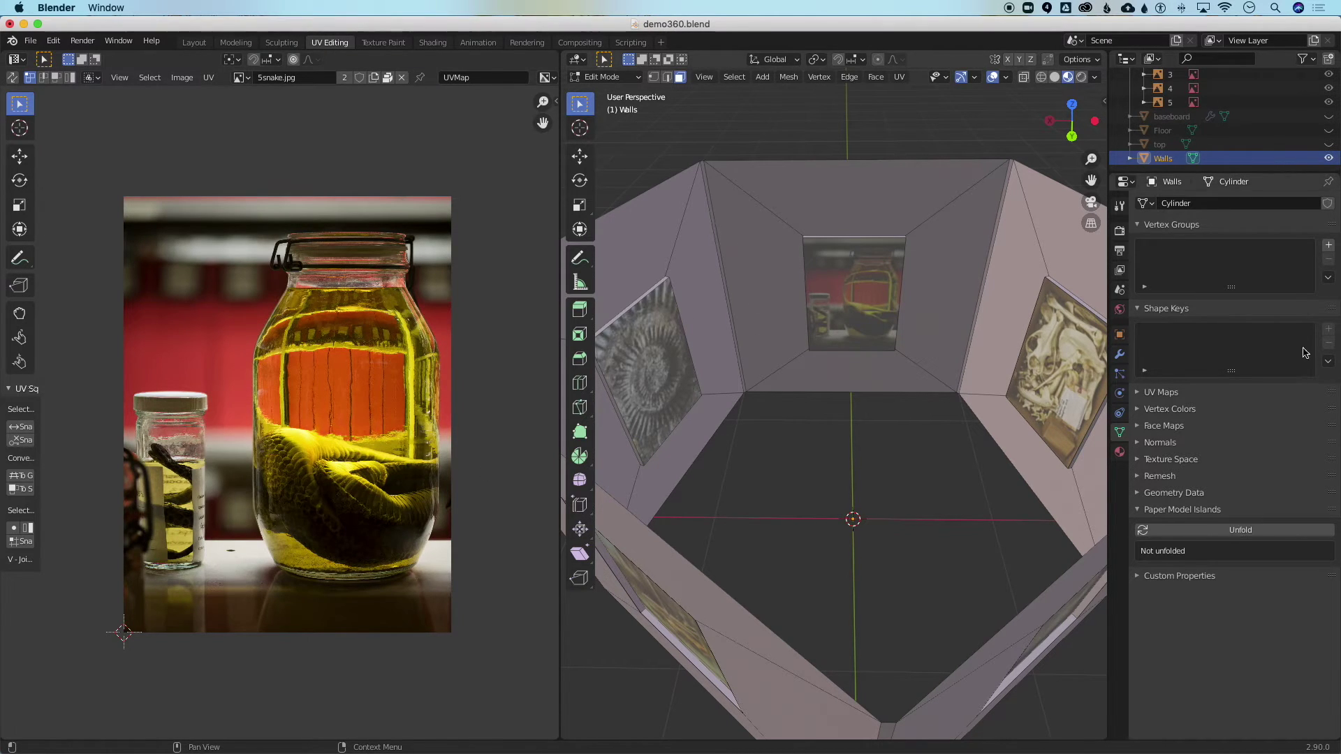
- Switch to the Layout workspace and make the Floor object visible in the viewport
{"action": "left_click", "coordinate": [194, 42]}
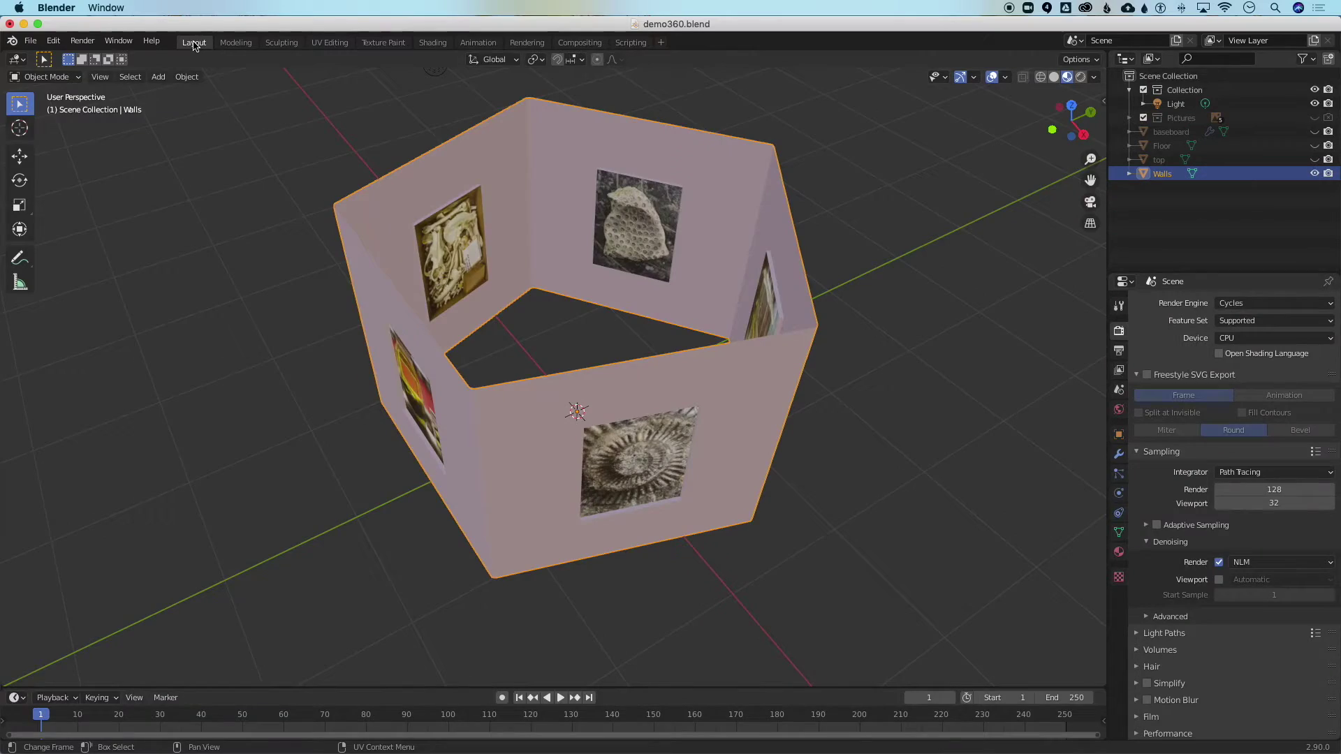
{"action": "middle_click_drag", "start_coordinate": [557, 293], "coordinate": [557, 289]}
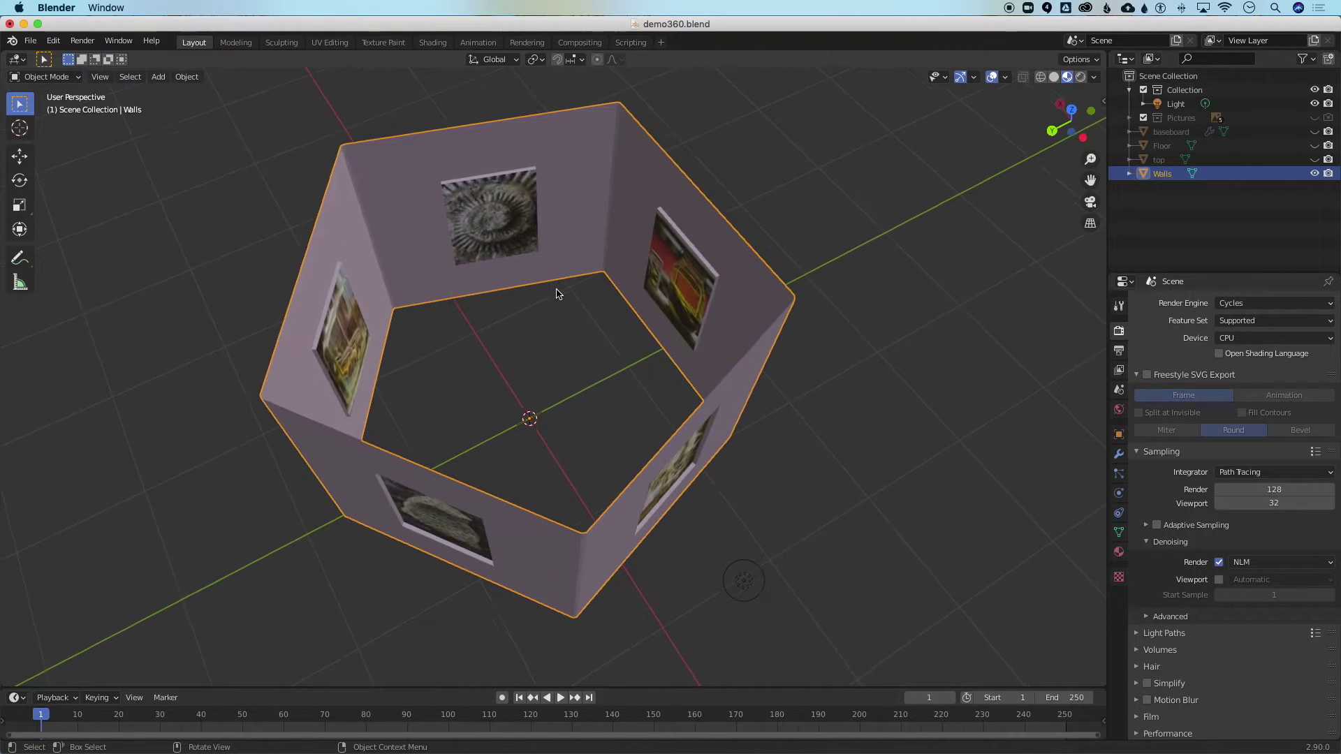
{"action": "left_click", "coordinate": [1316, 147]}
{"action": "middle_click_drag", "start_coordinate": [878, 368], "coordinate": [878, 368]}
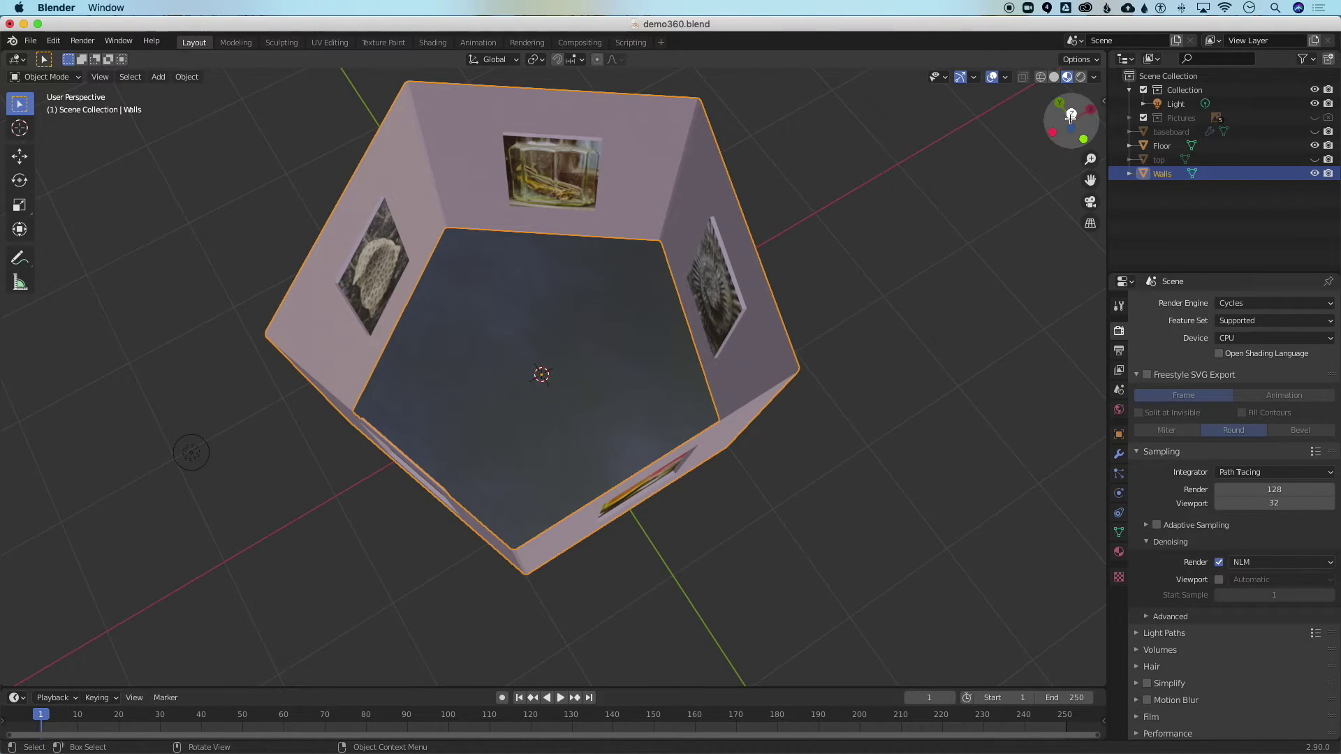
- Preview the gallery room in rendered viewport shading
{"action": "left_click", "coordinate": [1081, 77]}
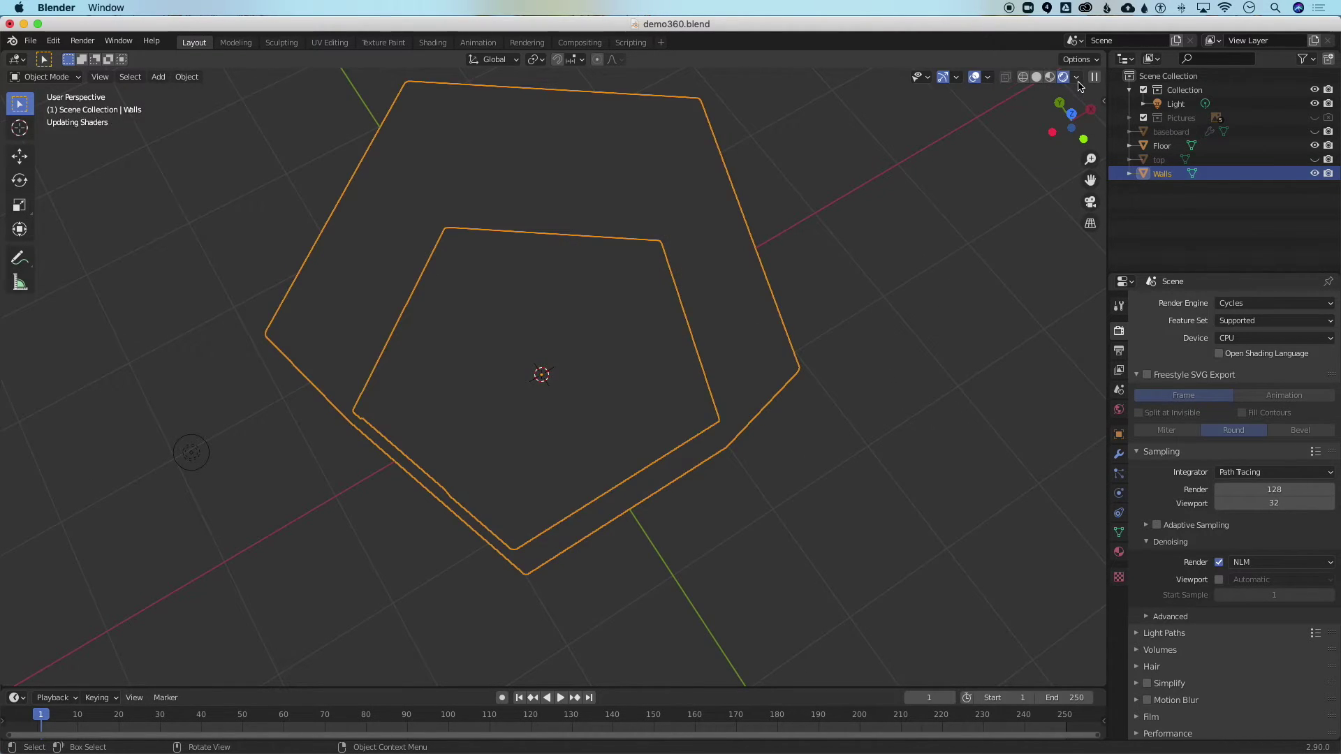
{"action": "scroll", "coordinate": [879, 288], "scroll_direction": "down", "scroll_amount": 10}
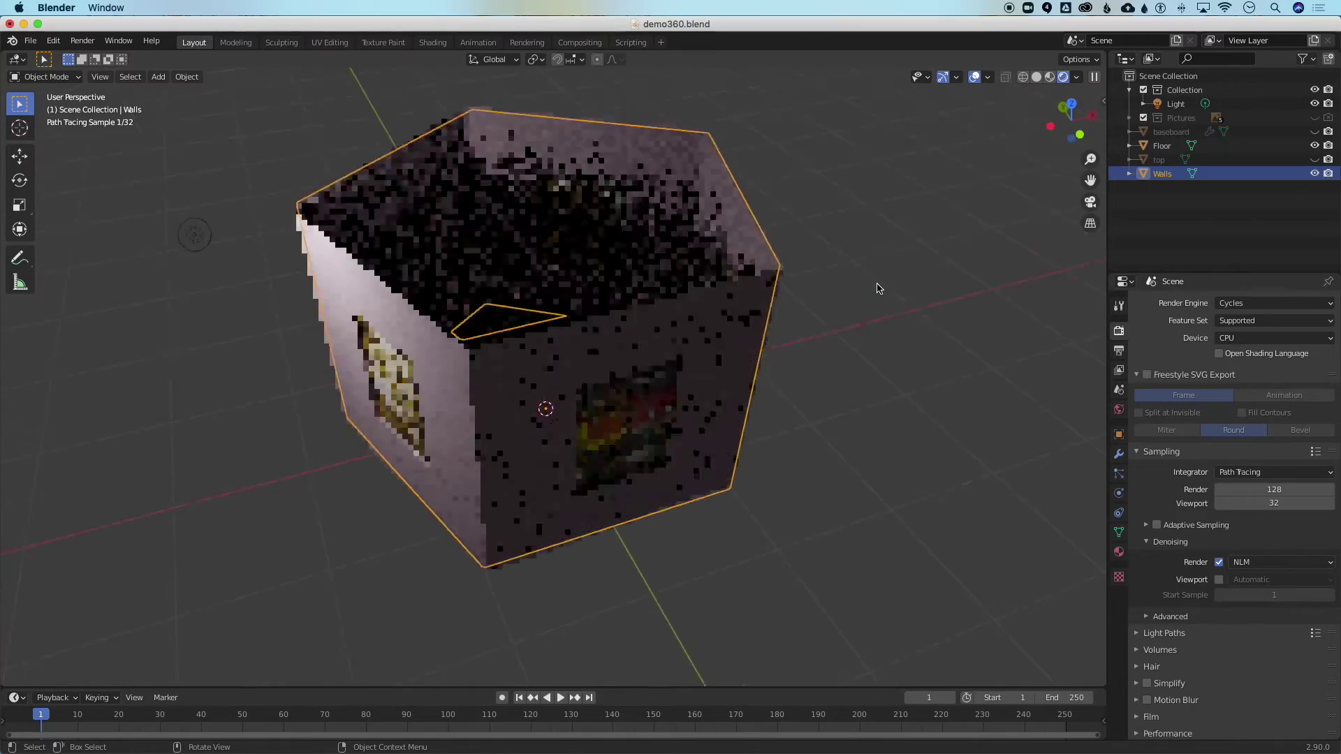
{"action": "scroll", "coordinate": [880, 289], "scroll_direction": "up", "scroll_amount": 10}
{"action": "scroll", "coordinate": [878, 289], "scroll_direction": "down", "scroll_amount": 10}
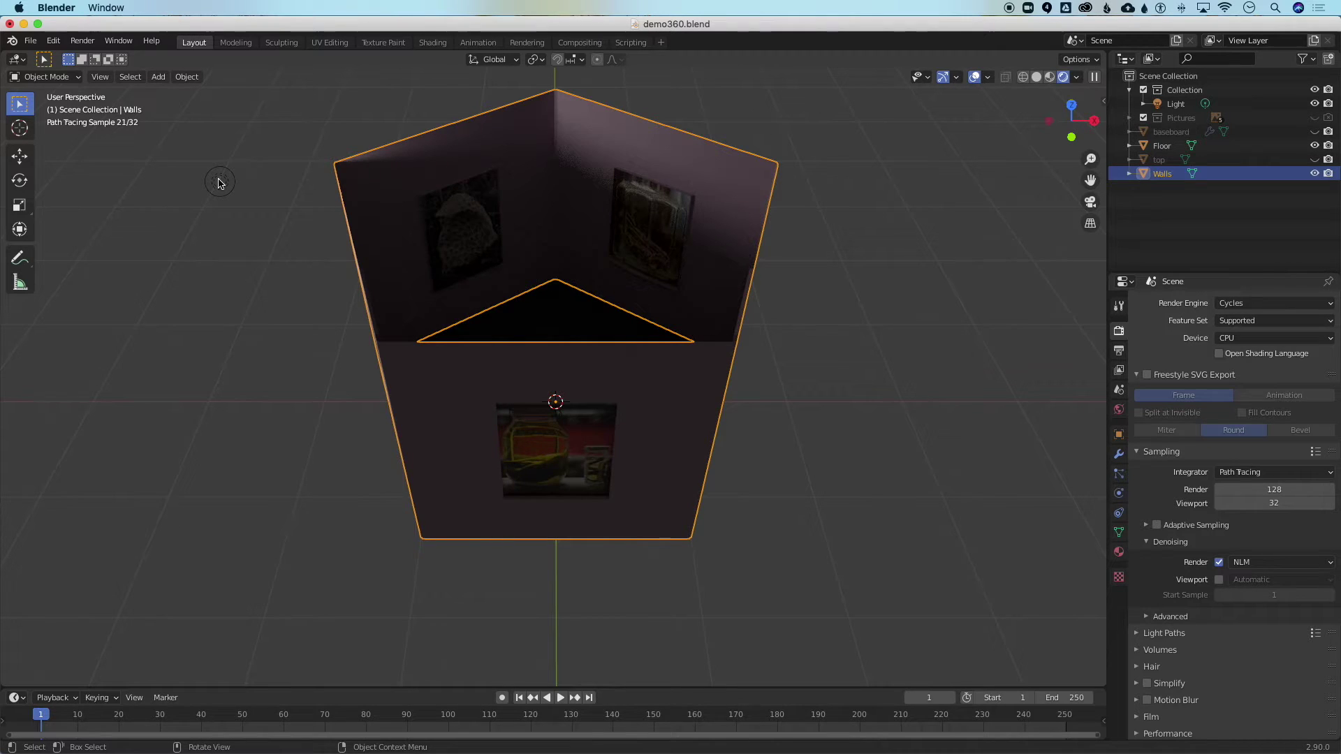
- Show the top object briefly and hide it again, and examine the rendered walls and floor from several angles
{"action": "left_click", "coordinate": [1315, 160]}
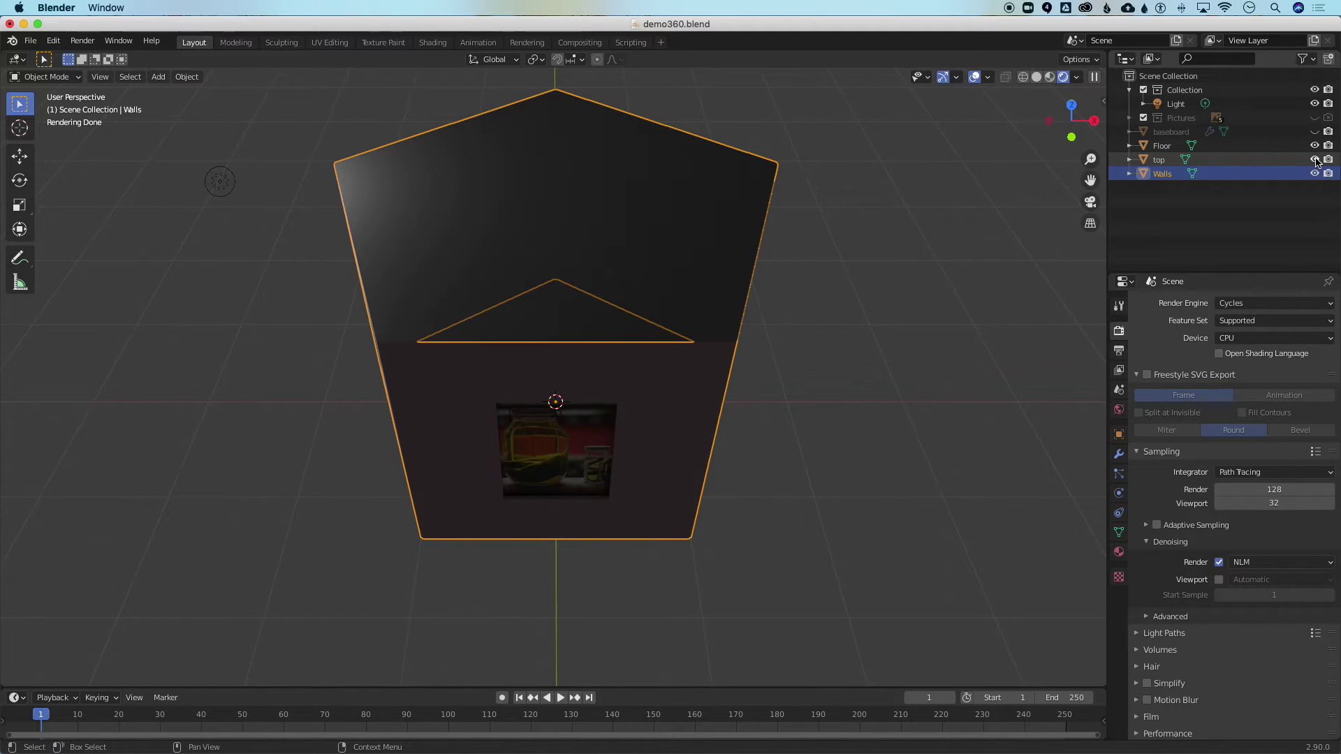
{"action": "left_click", "coordinate": [1315, 160]}
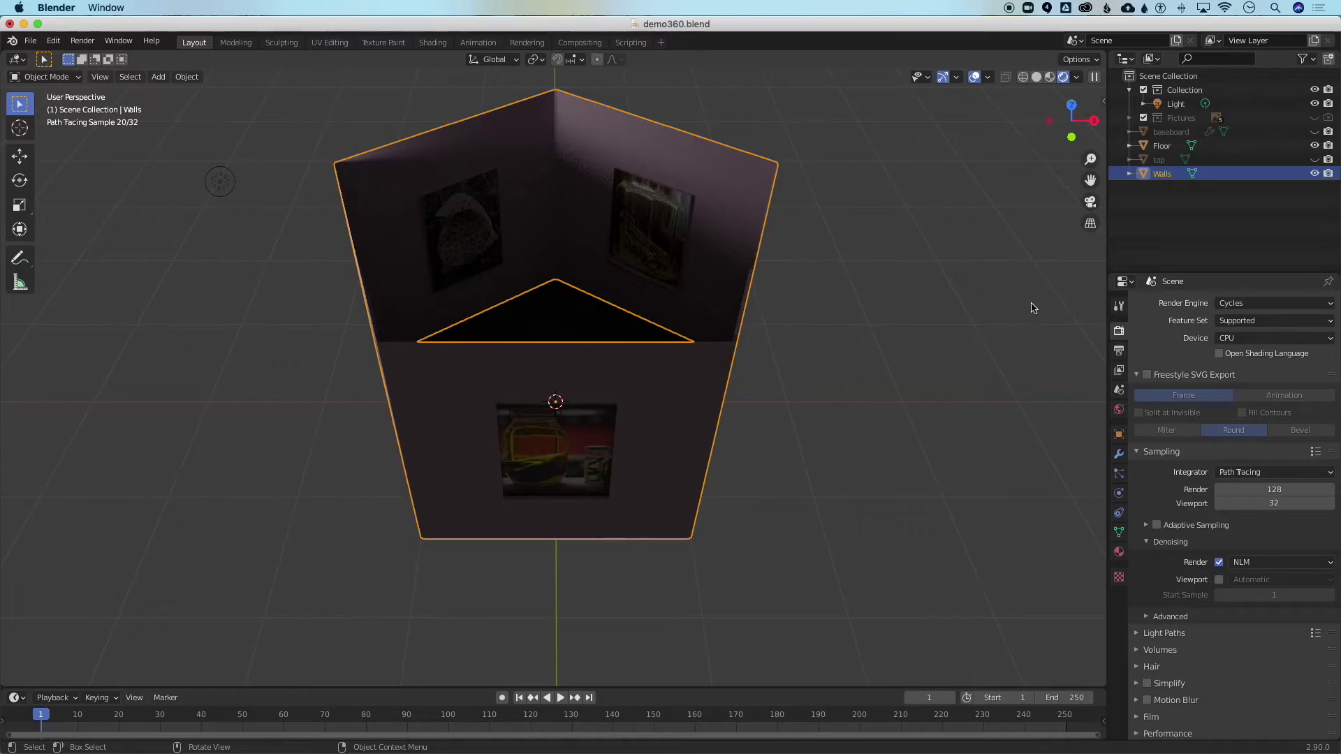
{"action": "scroll", "coordinate": [915, 336], "scroll_direction": "up", "scroll_amount": 5}
{"action": "scroll", "coordinate": [915, 336], "scroll_direction": "down", "scroll_amount": 10}
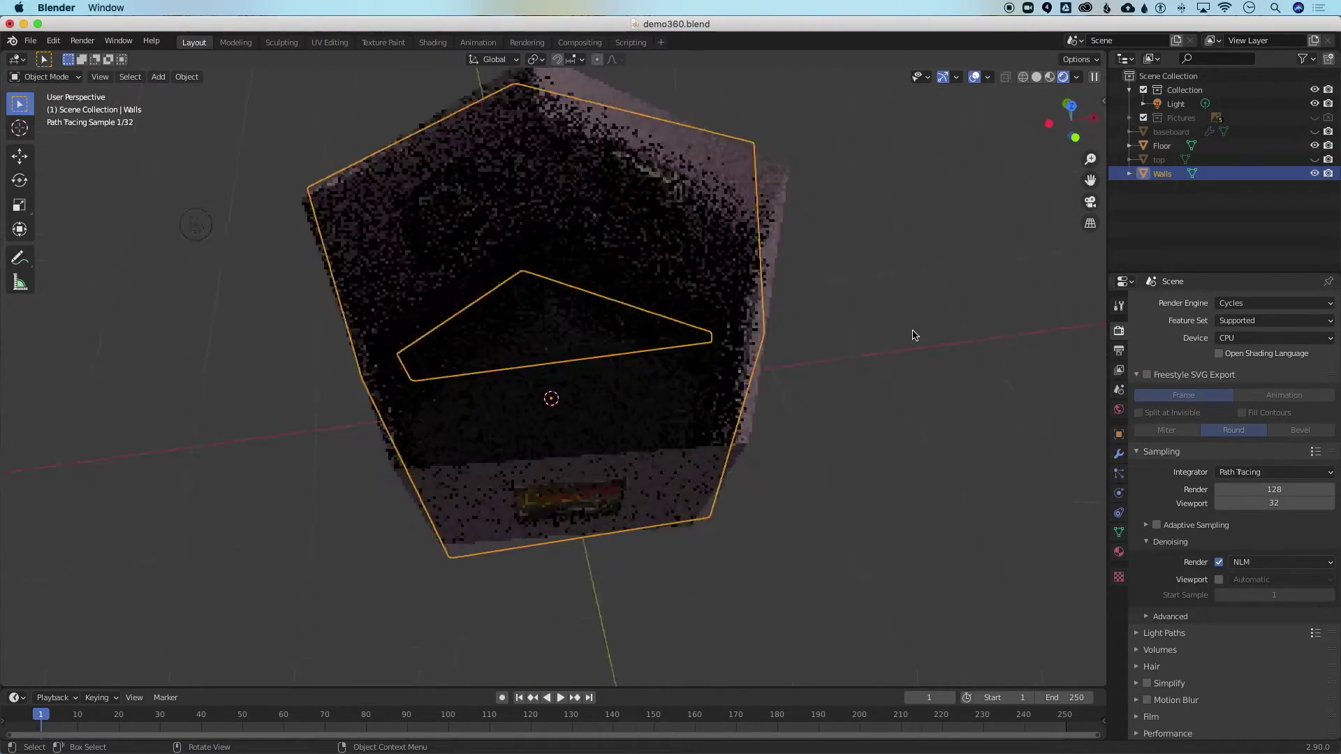
{"action": "scroll", "coordinate": [915, 335], "scroll_direction": "up", "scroll_amount": 10}
{"action": "scroll", "coordinate": [915, 335], "scroll_direction": "down", "scroll_amount": 5}
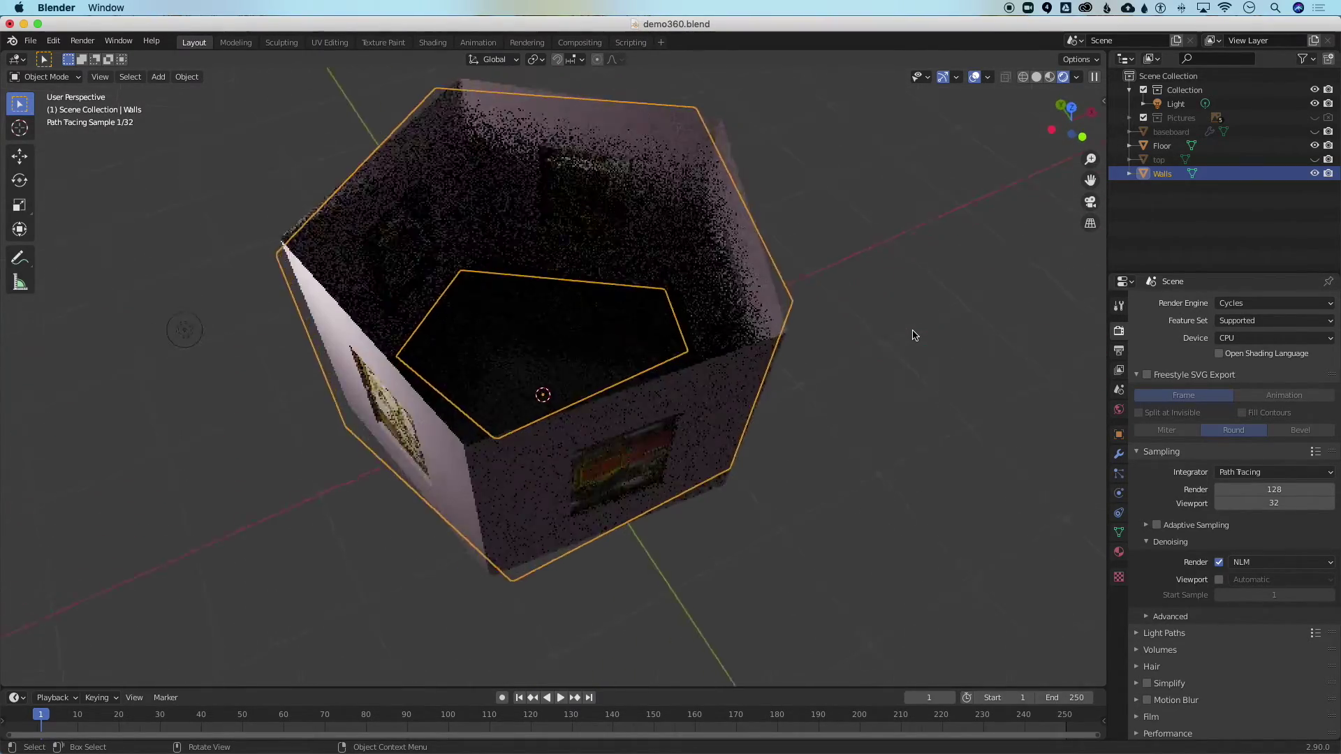
{"action": "scroll", "coordinate": [915, 335], "scroll_direction": "left", "scroll_amount": 5}
{"action": "scroll", "coordinate": [915, 335], "scroll_direction": "up", "scroll_amount": 5}
{"action": "scroll", "coordinate": [915, 335], "scroll_direction": "up", "scroll_amount": 3}
{"action": "scroll", "coordinate": [915, 336], "scroll_direction": "left", "scroll_amount": 10}
{"action": "scroll", "coordinate": [916, 335], "scroll_direction": "down", "scroll_amount": 4}
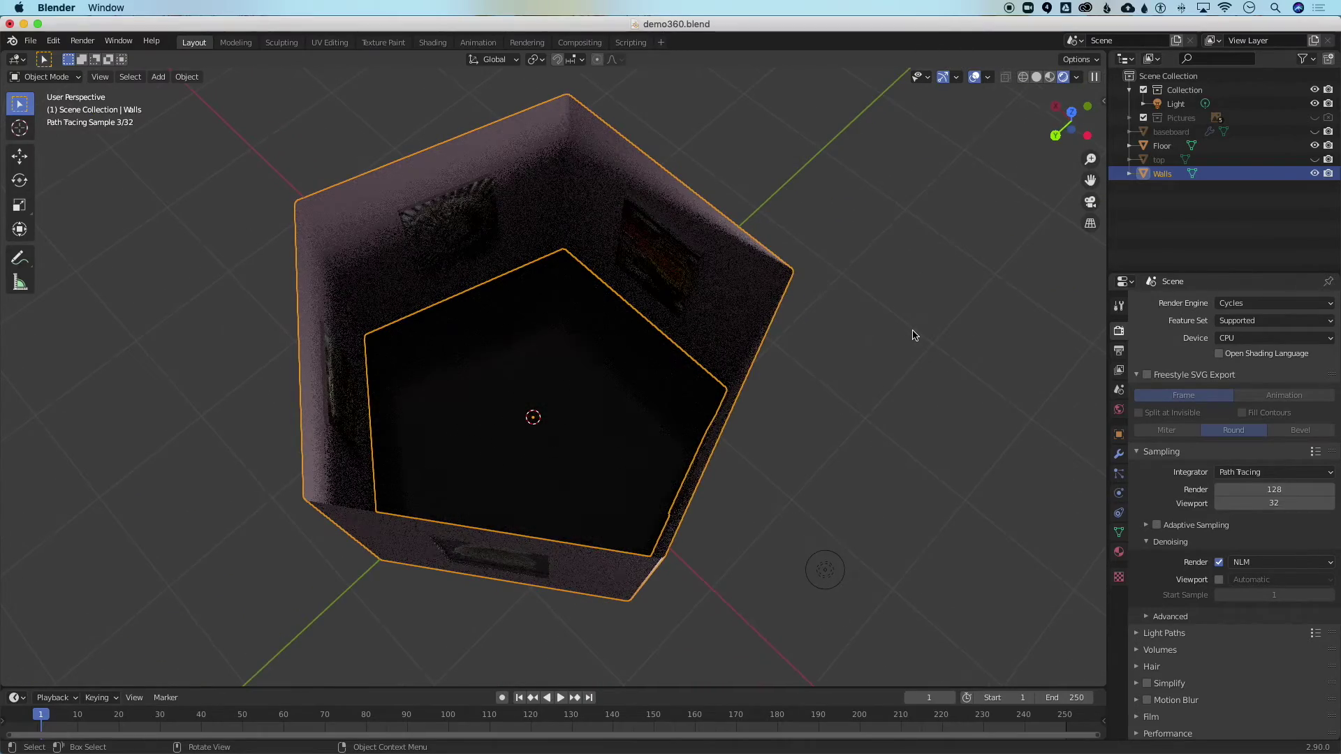
{"action": "scroll", "coordinate": [915, 335], "scroll_direction": "down", "scroll_amount": 4}
{"action": "scroll", "coordinate": [915, 335], "scroll_direction": "up", "scroll_amount": 10}
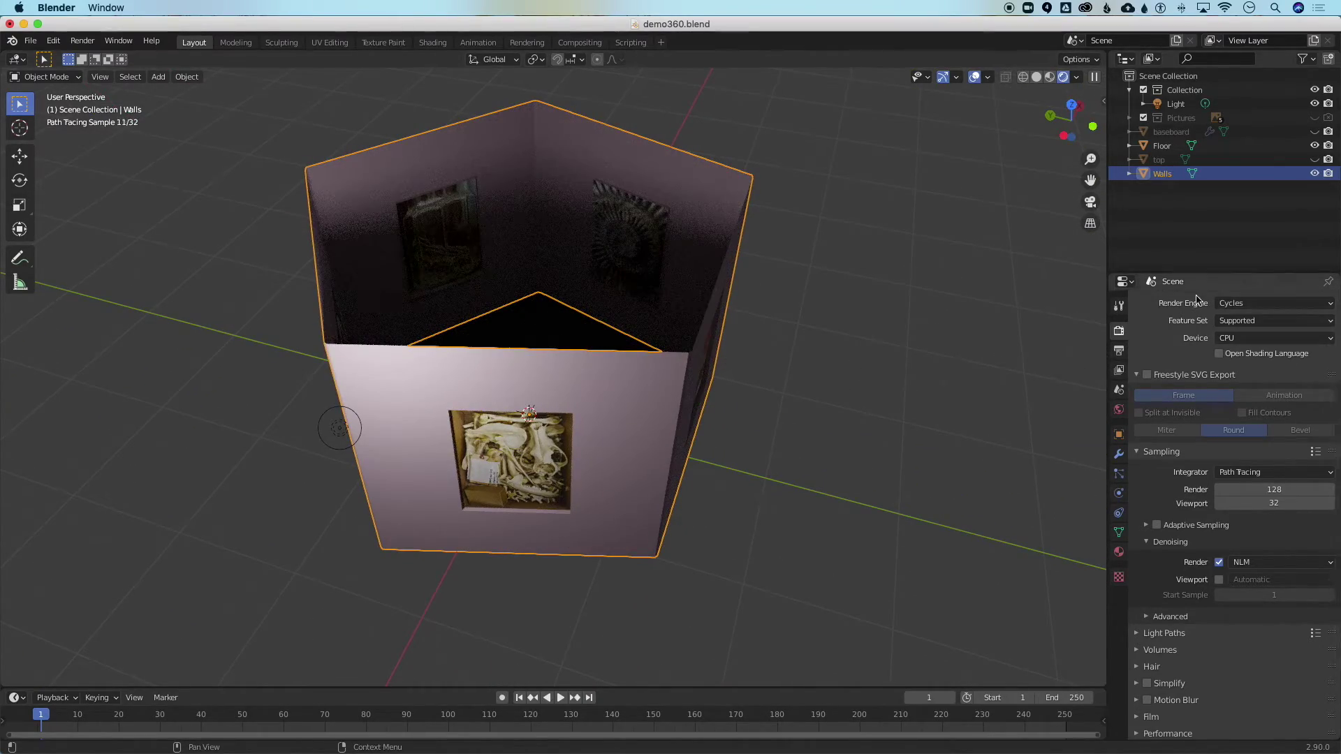
- Change the render engine to Eevee
{"action": "left_click", "coordinate": [1221, 304]}
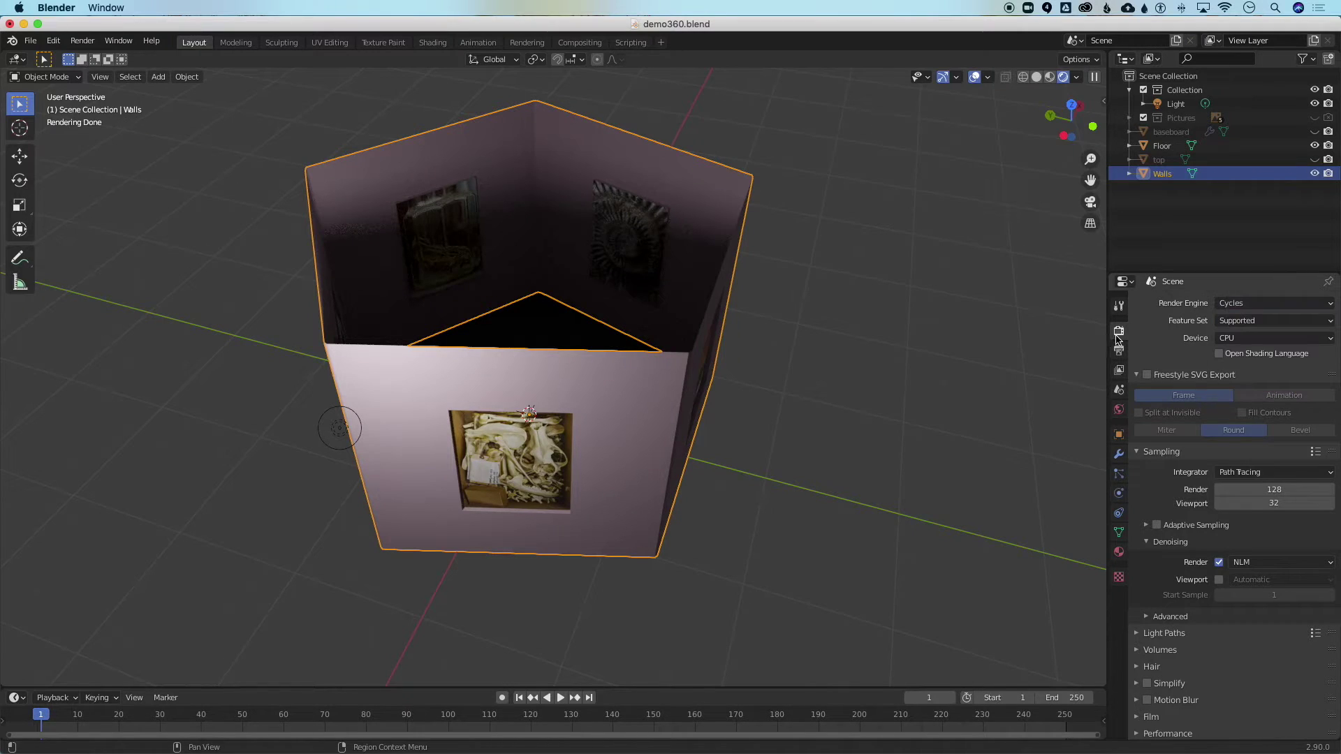
{"action": "left_click", "coordinate": [1261, 306]}
{"action": "left_click", "coordinate": [1230, 319]}
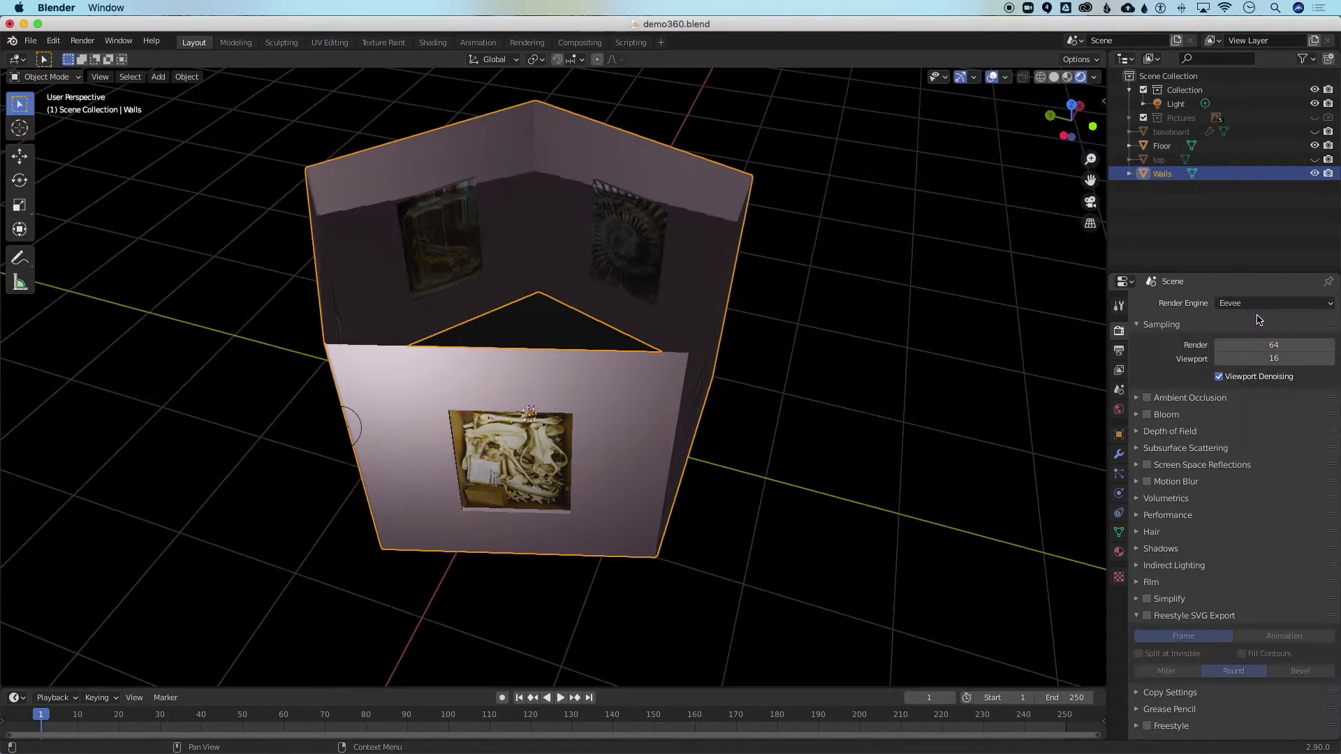
- Examine how the existing light falls on the inner walls and pictures in the Eevee preview from several angles
{"action": "scroll", "coordinate": [866, 300], "scroll_direction": "right", "scroll_amount": 10}
{"action": "scroll", "coordinate": [866, 300], "scroll_direction": "down", "scroll_amount": 5}
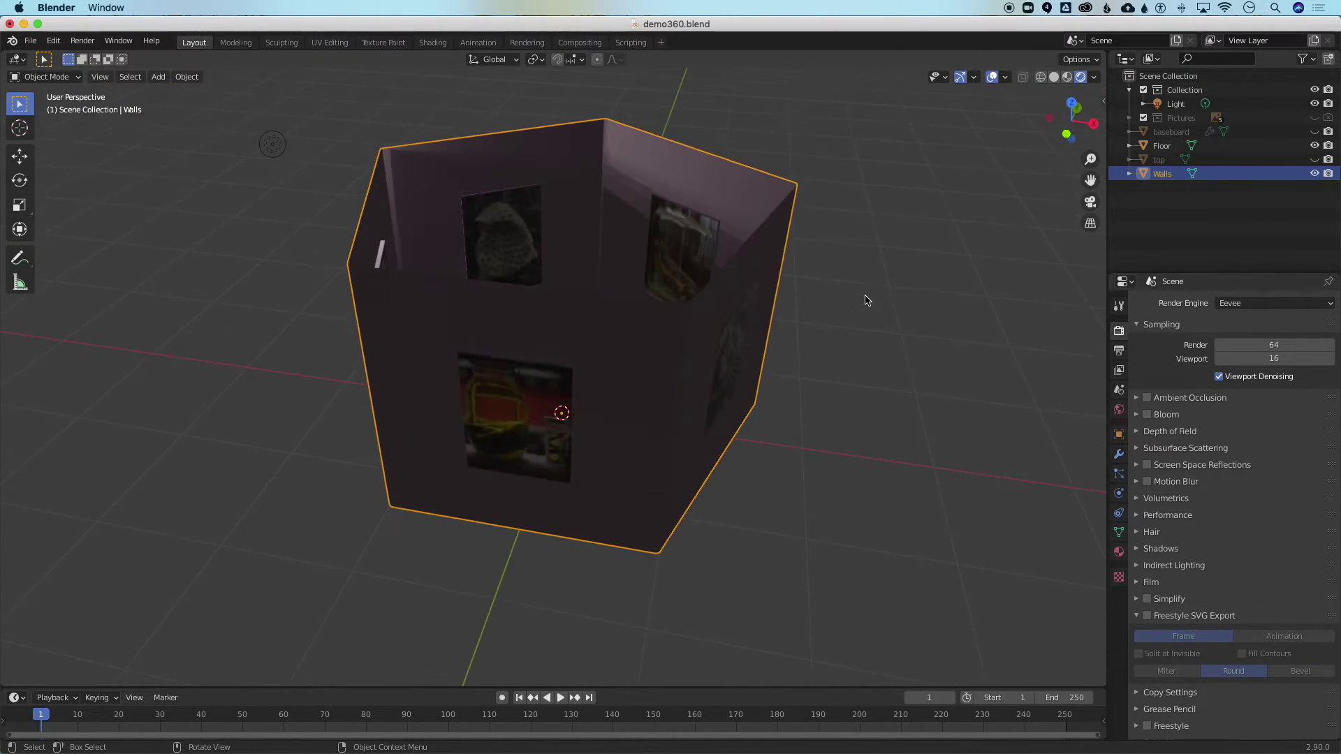
{"action": "scroll", "coordinate": [867, 300], "scroll_direction": "up", "scroll_amount": 5}
{"action": "scroll", "coordinate": [866, 300], "scroll_direction": "down", "scroll_amount": 5}
{"action": "scroll", "coordinate": [866, 300], "scroll_direction": "up", "scroll_amount": 10}
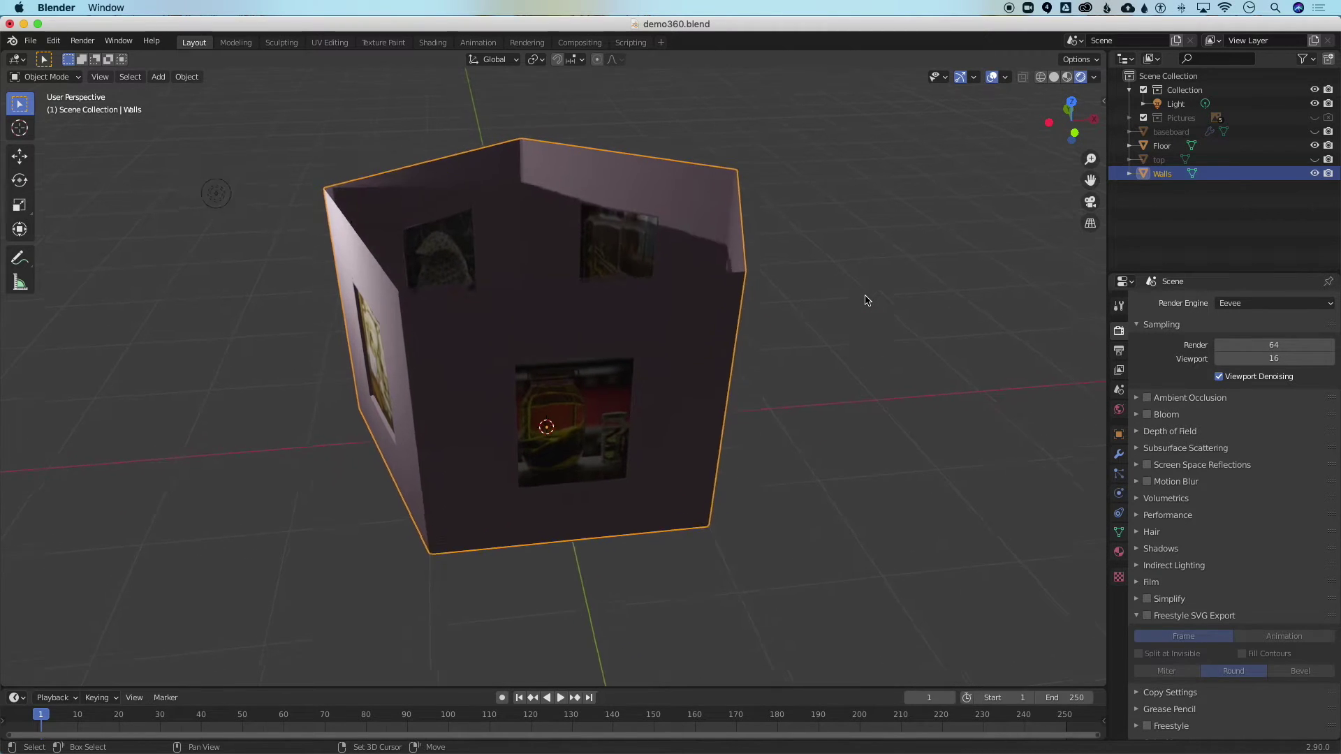
{"action": "scroll", "coordinate": [866, 300], "scroll_direction": "up", "scroll_amount": 5}
{"action": "scroll", "coordinate": [867, 300], "scroll_direction": "right", "scroll_amount": 4}
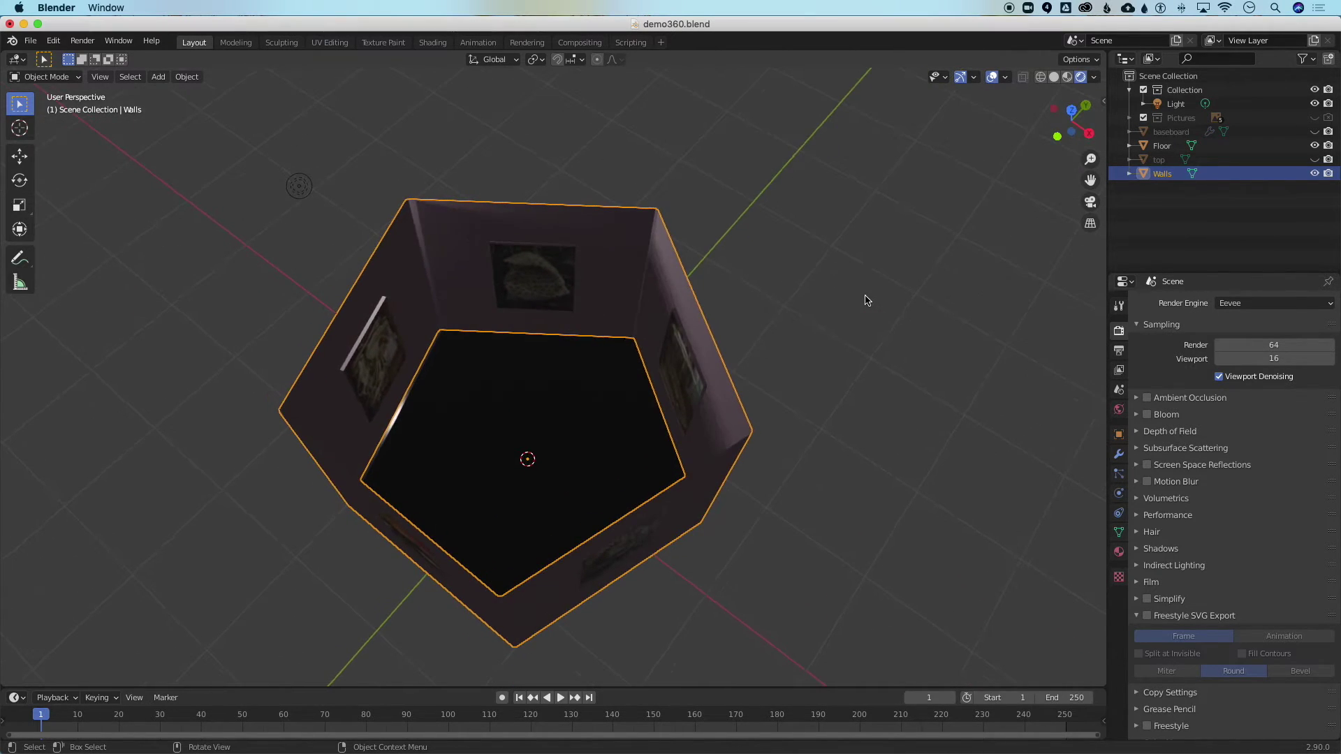
{"action": "scroll", "coordinate": [867, 300], "scroll_direction": "left", "scroll_amount": 6}
{"action": "scroll", "coordinate": [866, 301], "scroll_direction": "down", "scroll_amount": 3}
{"action": "scroll", "coordinate": [867, 300], "scroll_direction": "down", "scroll_amount": 2}
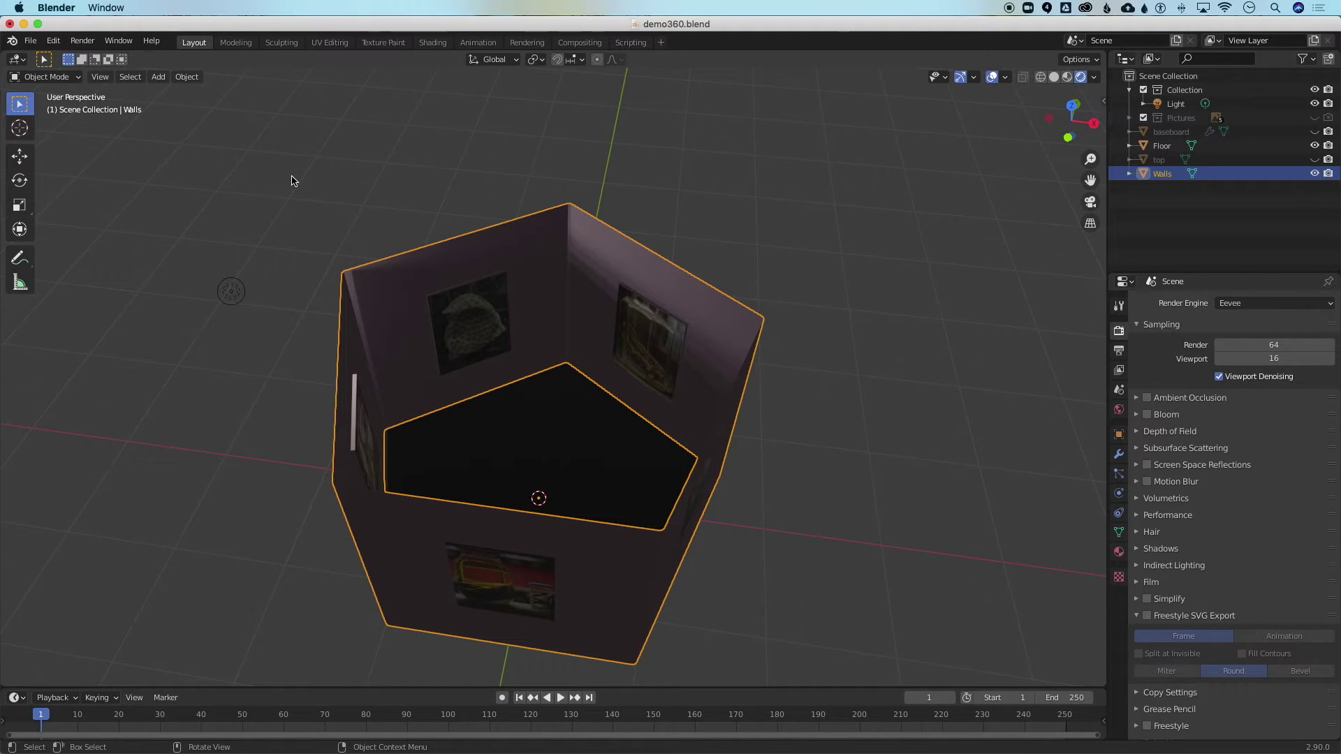
{"action": "scroll", "coordinate": [293, 181], "scroll_direction": "up", "scroll_amount": 4}
{"action": "scroll", "coordinate": [293, 181], "scroll_direction": "right", "scroll_amount": 2}
{"action": "scroll", "coordinate": [293, 181], "scroll_direction": "down", "scroll_amount": 6}
{"action": "scroll", "coordinate": [294, 181], "scroll_direction": "left", "scroll_amount": 4}
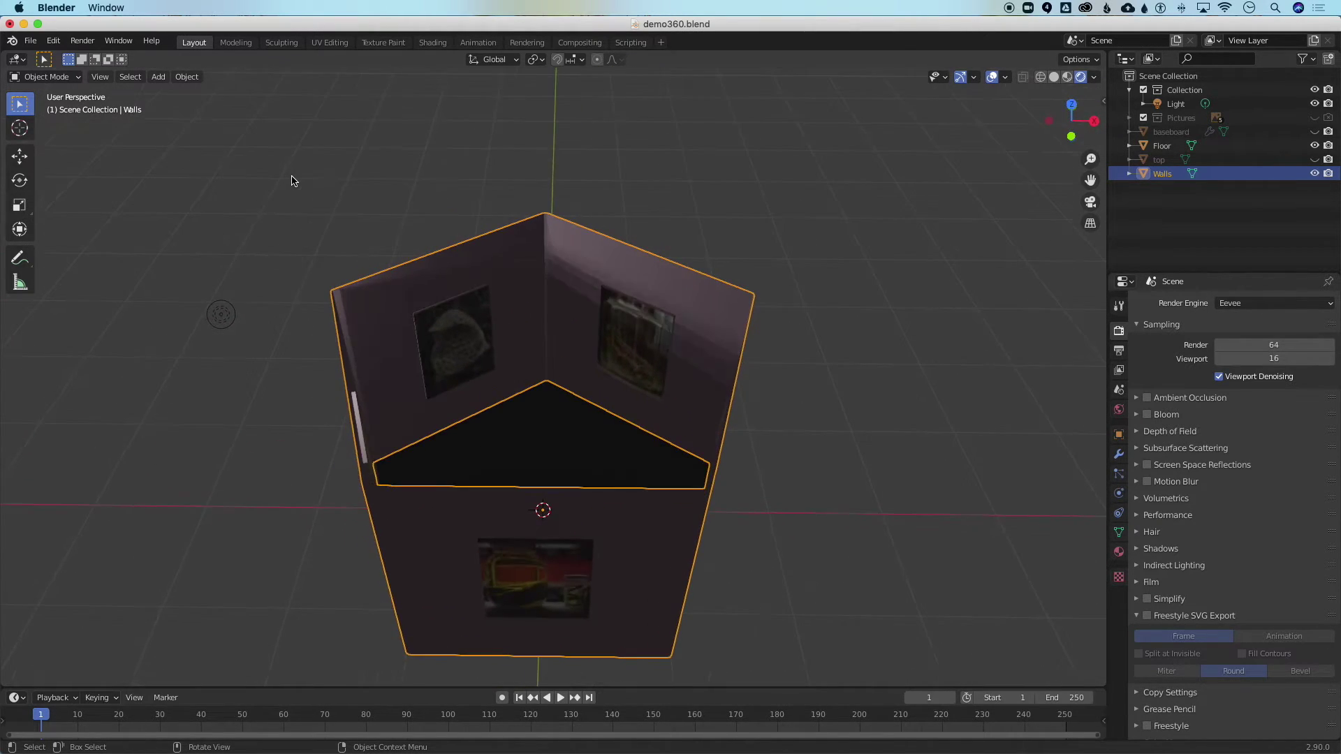
{"action": "scroll", "coordinate": [293, 181], "scroll_direction": "up", "scroll_amount": 3}
{"action": "scroll", "coordinate": [293, 181], "scroll_direction": "right", "scroll_amount": 2}
{"action": "scroll", "coordinate": [293, 181], "scroll_direction": "down", "scroll_amount": 3}
{"action": "scroll", "coordinate": [293, 181], "scroll_direction": "left", "scroll_amount": 2}
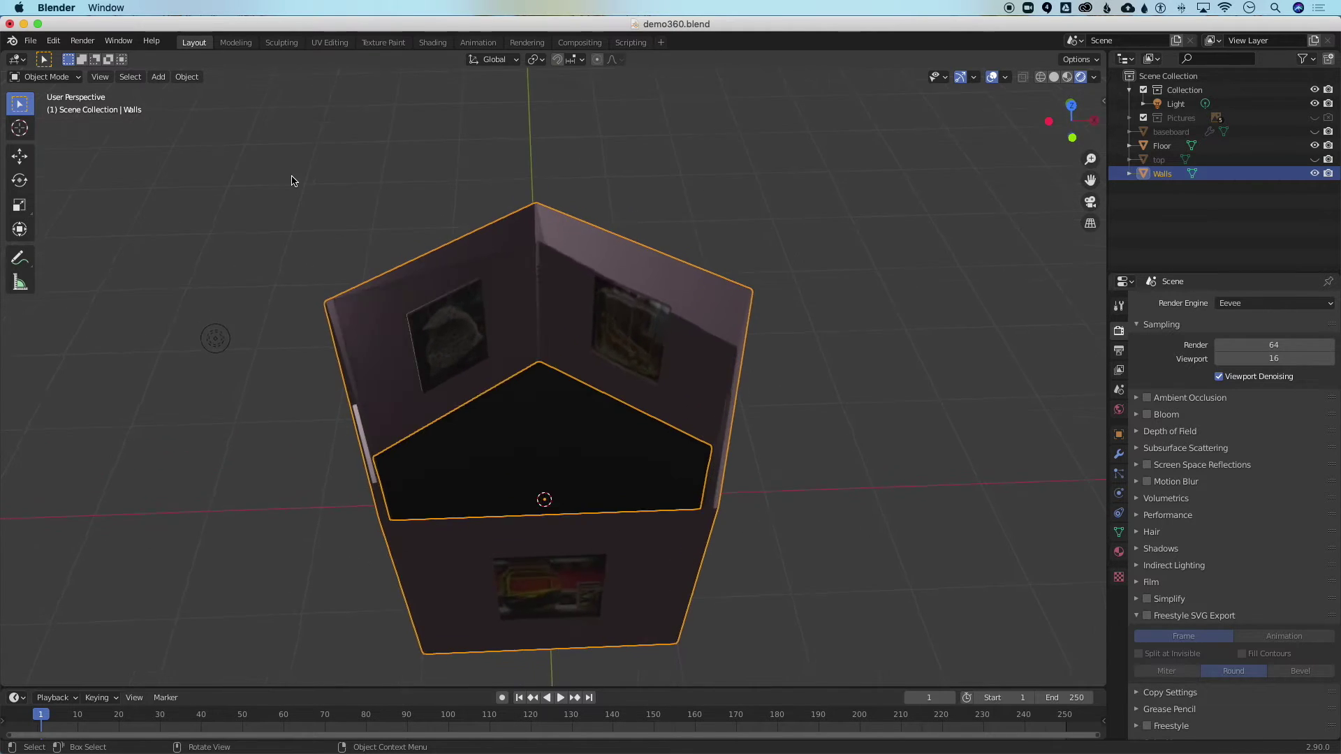
{"action": "scroll", "coordinate": [294, 181], "scroll_direction": "up", "scroll_amount": 5}
{"action": "scroll", "coordinate": [293, 180], "scroll_direction": "right", "scroll_amount": 4}
- Select the existing light outside the walls and check the options for adding another light
{"action": "left_click", "coordinate": [295, 208]}
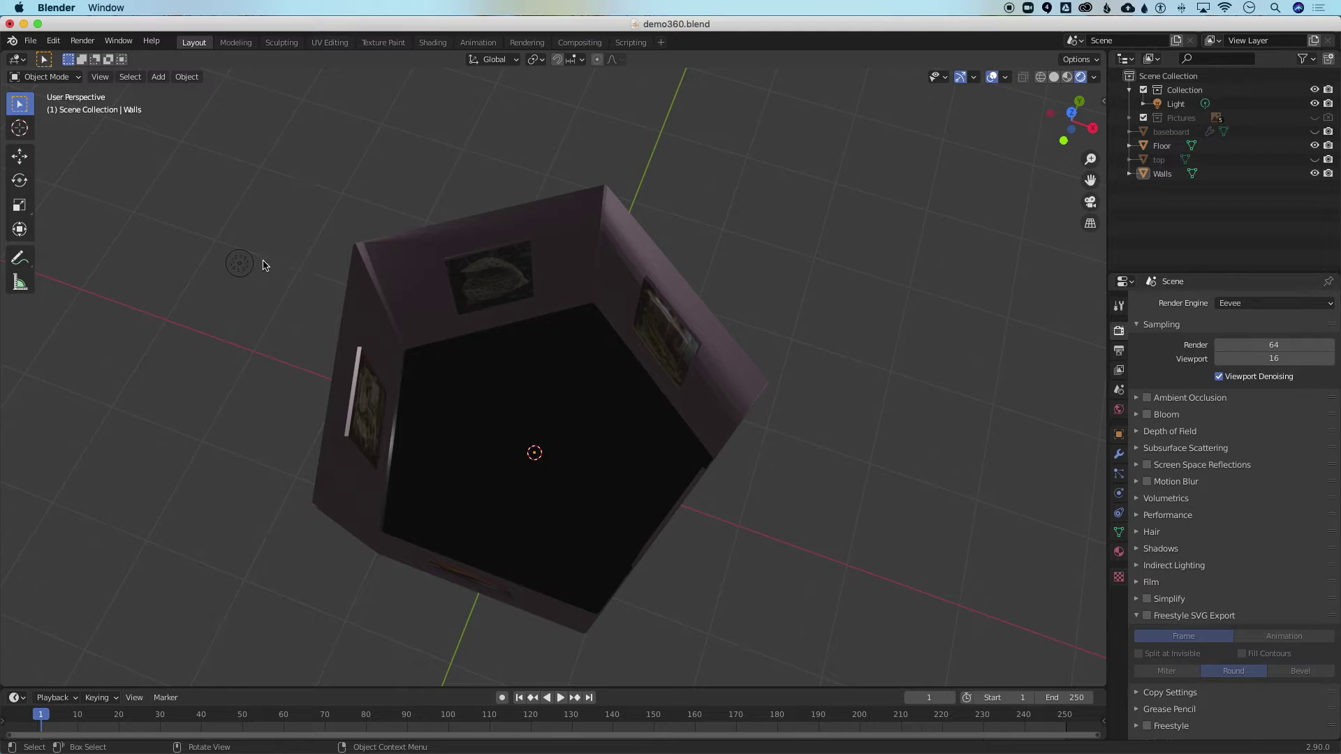
{"action": "left_click", "coordinate": [241, 266]}
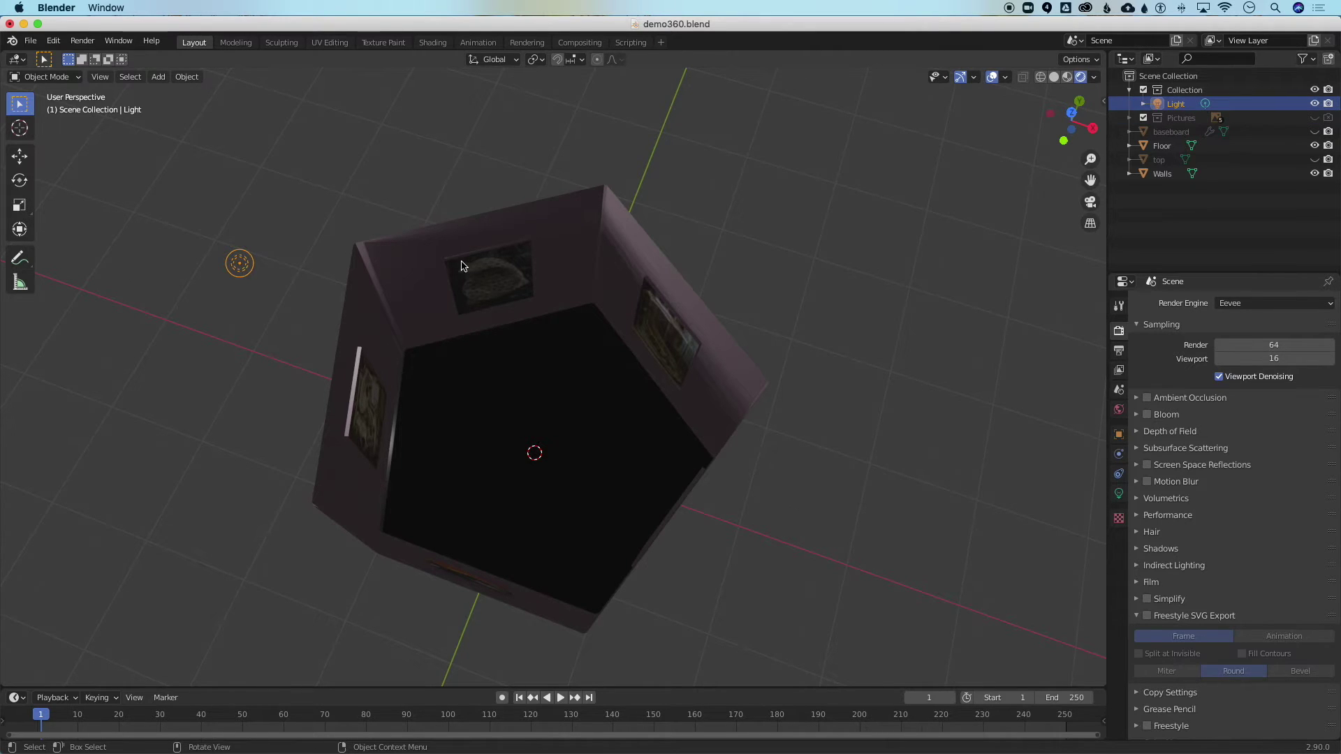
{"action": "scroll", "coordinate": [132, 392], "scroll_direction": "down", "scroll_amount": 10}
{"action": "scroll", "coordinate": [131, 393], "scroll_direction": "up", "scroll_amount": 1}
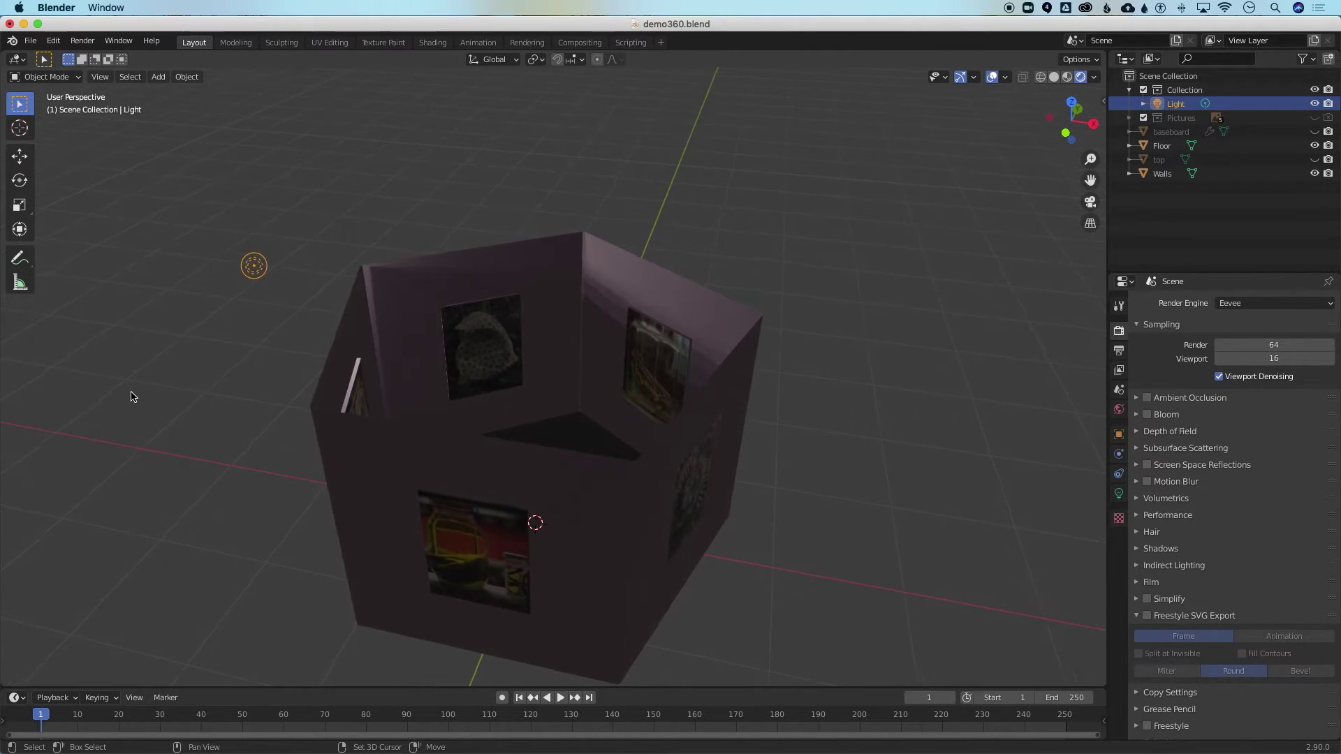
{"action": "key", "text": "shift+a"}
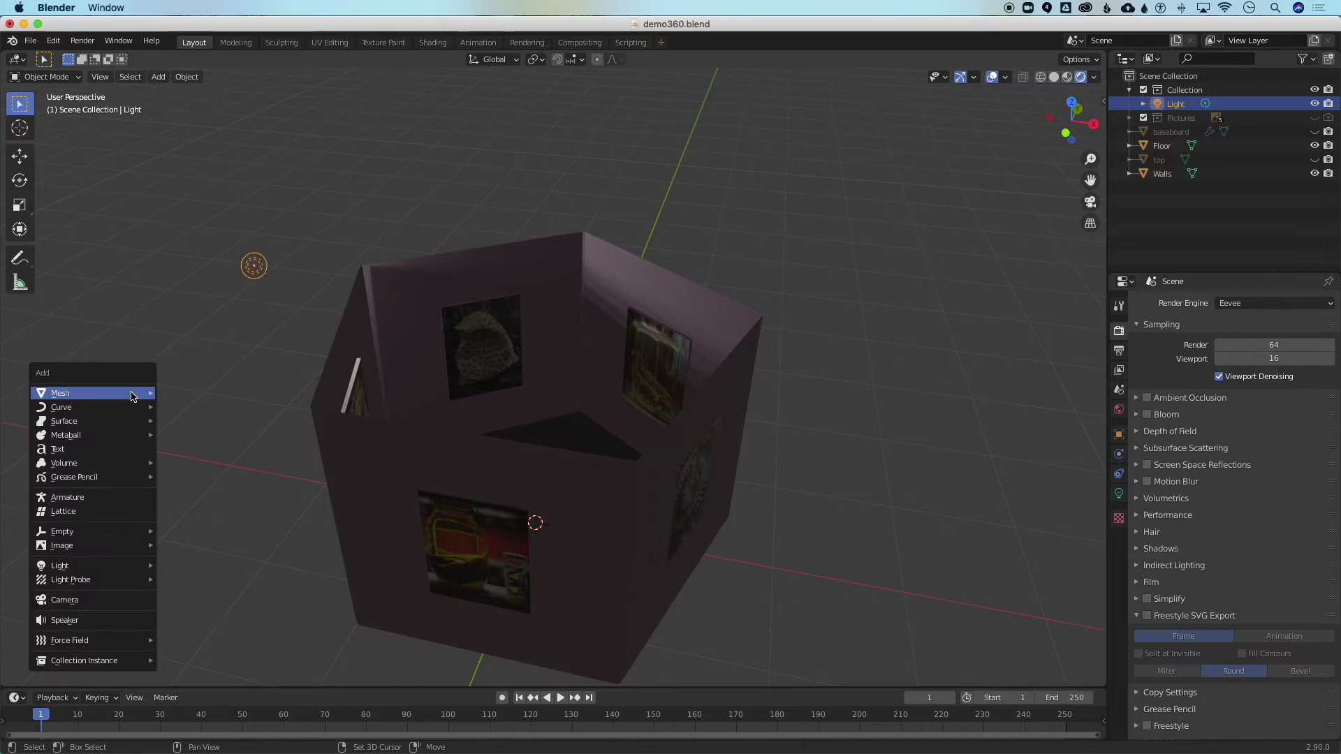
{"action": "mouse_move", "coordinate": [110, 570]}
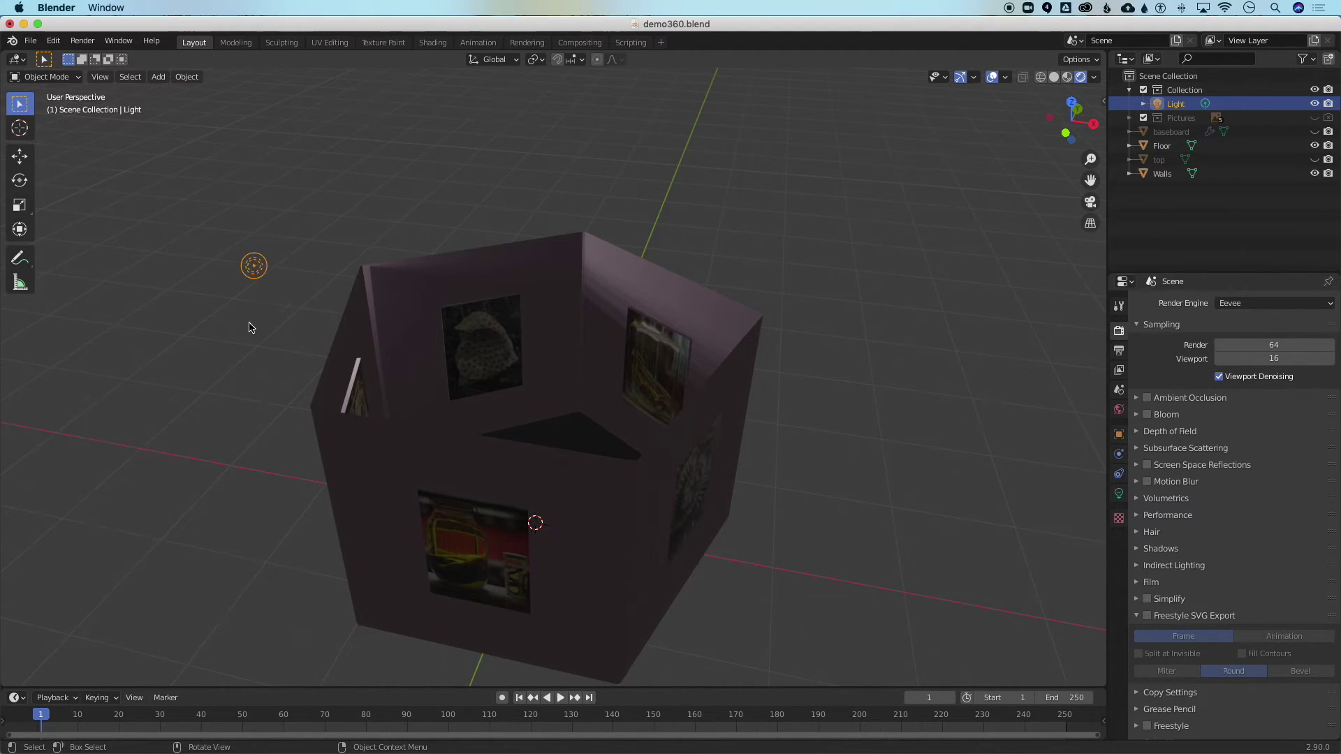
- Snap the selected light to the 3D cursor at the centre of the room's floor
{"action": "right_click", "coordinate": [257, 266]}
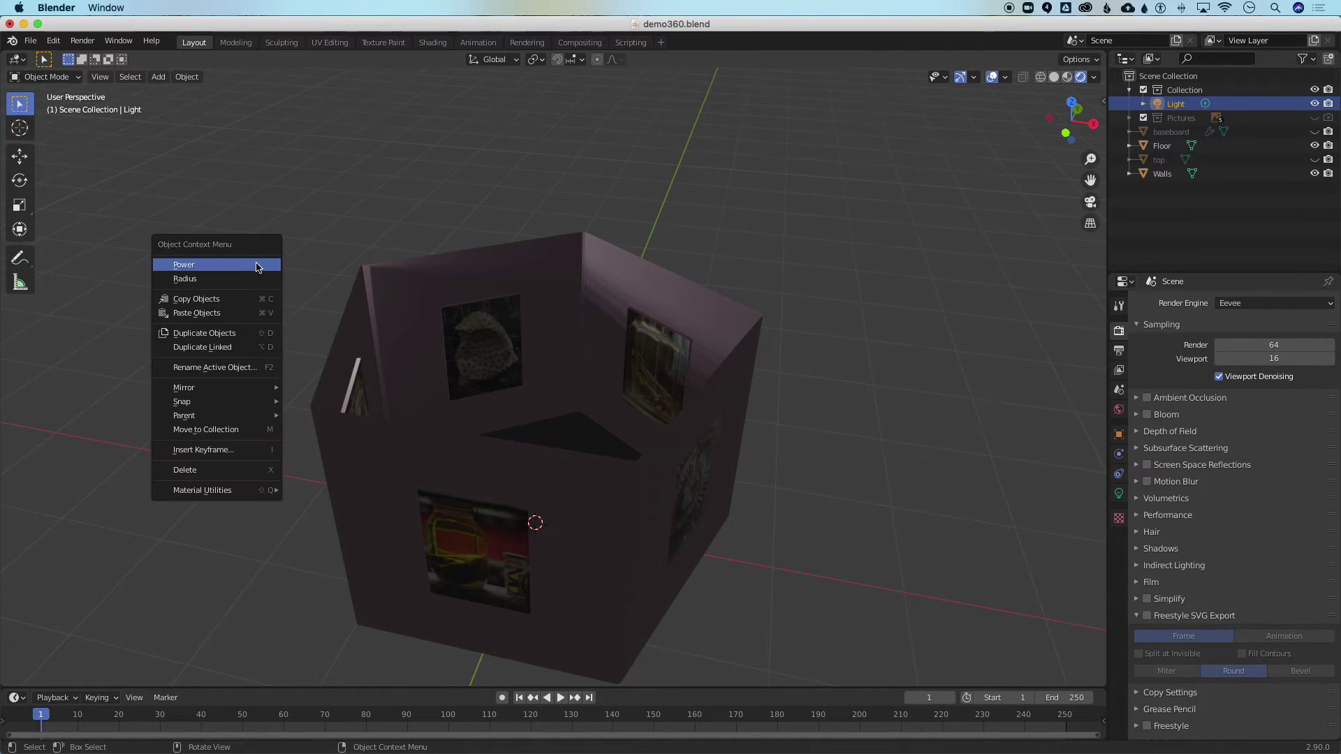
{"action": "mouse_move", "coordinate": [227, 402]}
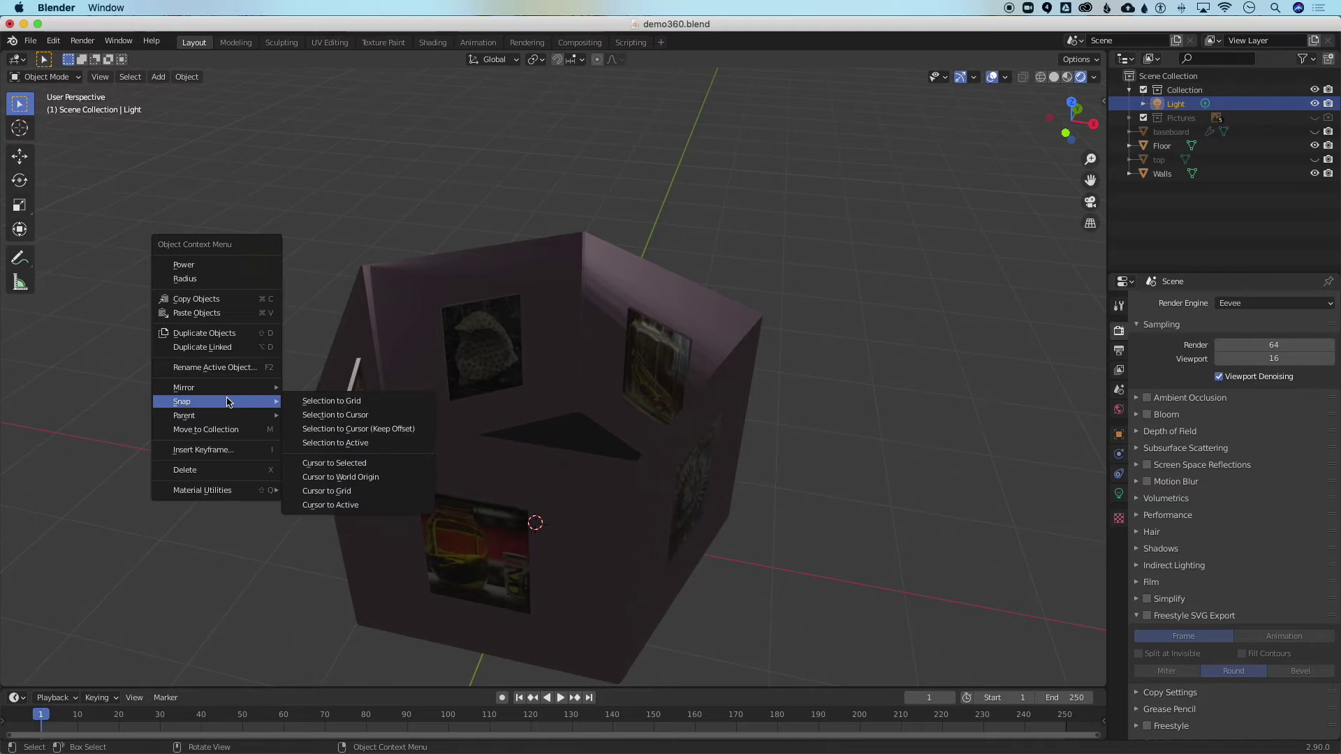
{"action": "left_click", "coordinate": [336, 420]}
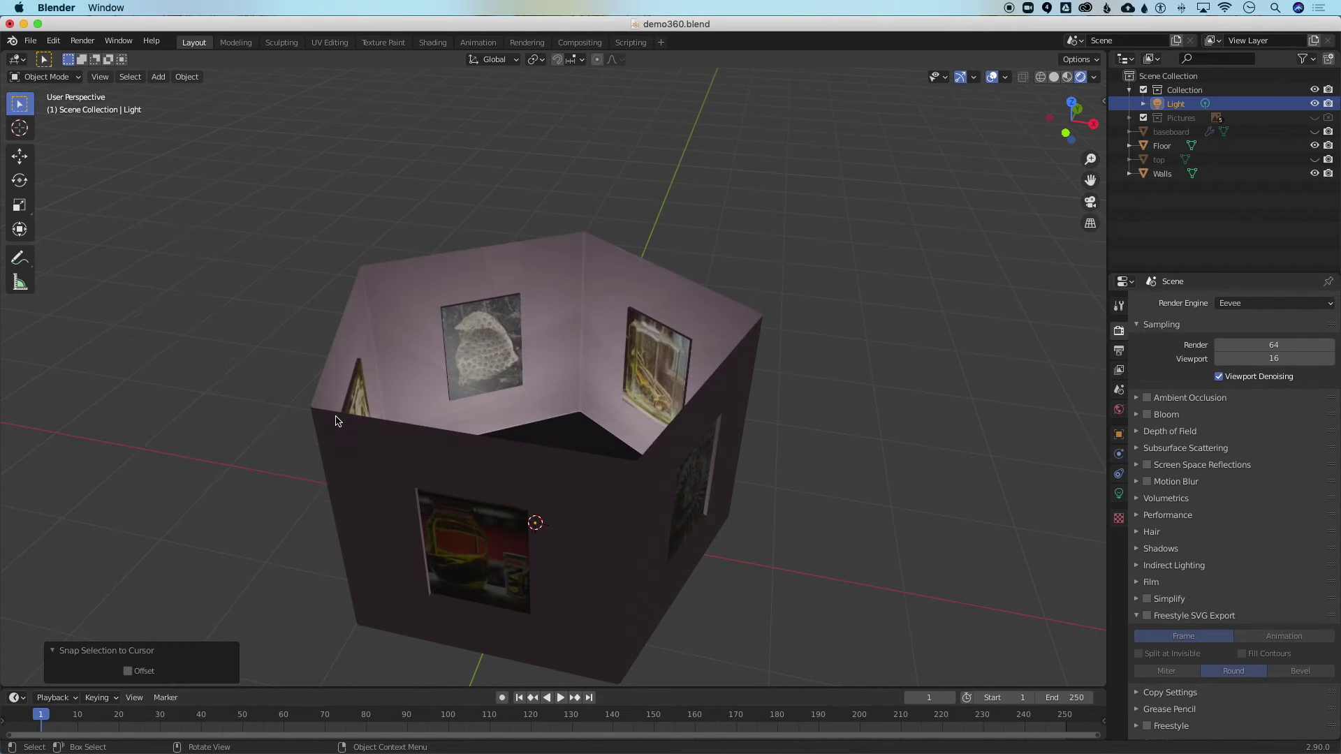
{"action": "scroll", "coordinate": [524, 472], "scroll_direction": "up", "scroll_amount": 10}
{"action": "scroll", "coordinate": [524, 471], "scroll_direction": "down", "scroll_amount": 10}
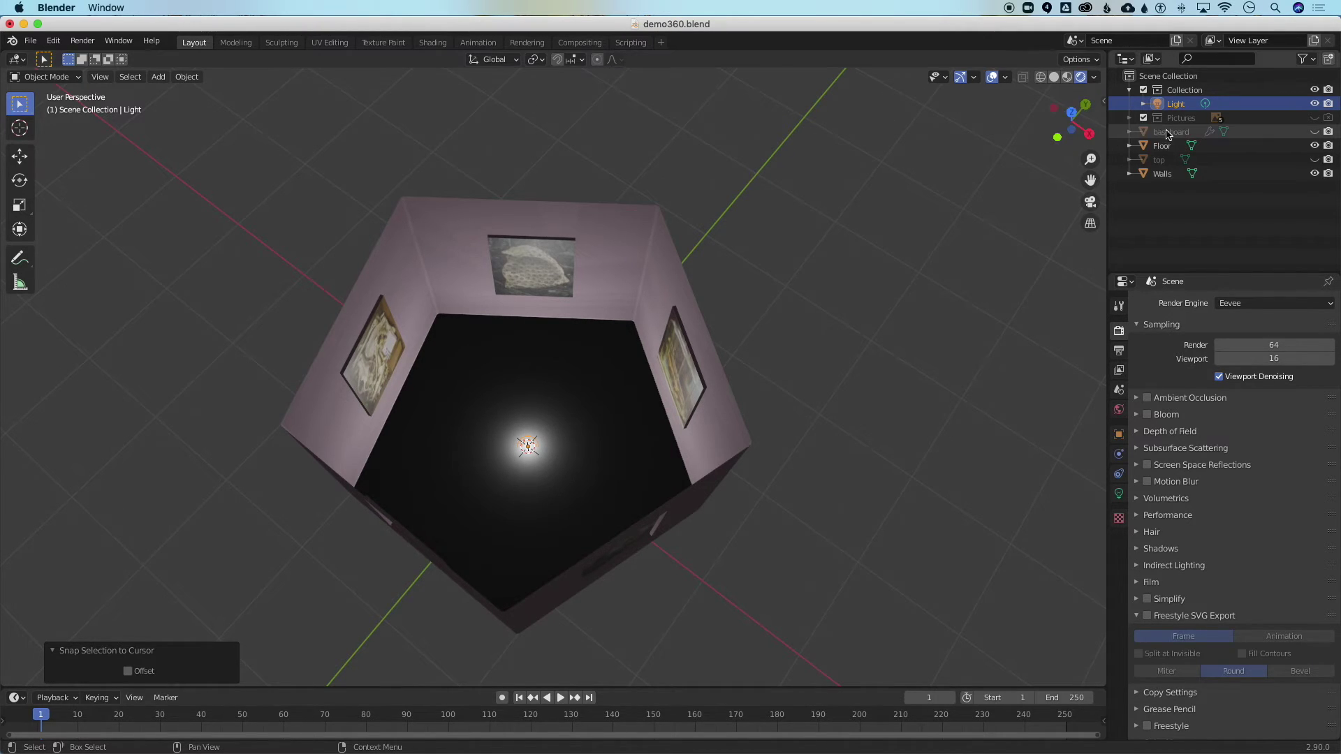
- Switch to solid X-ray shading and raise the light about 1.85 m along global Z, just below the walls' upper edge
{"action": "left_click", "coordinate": [1054, 77]}
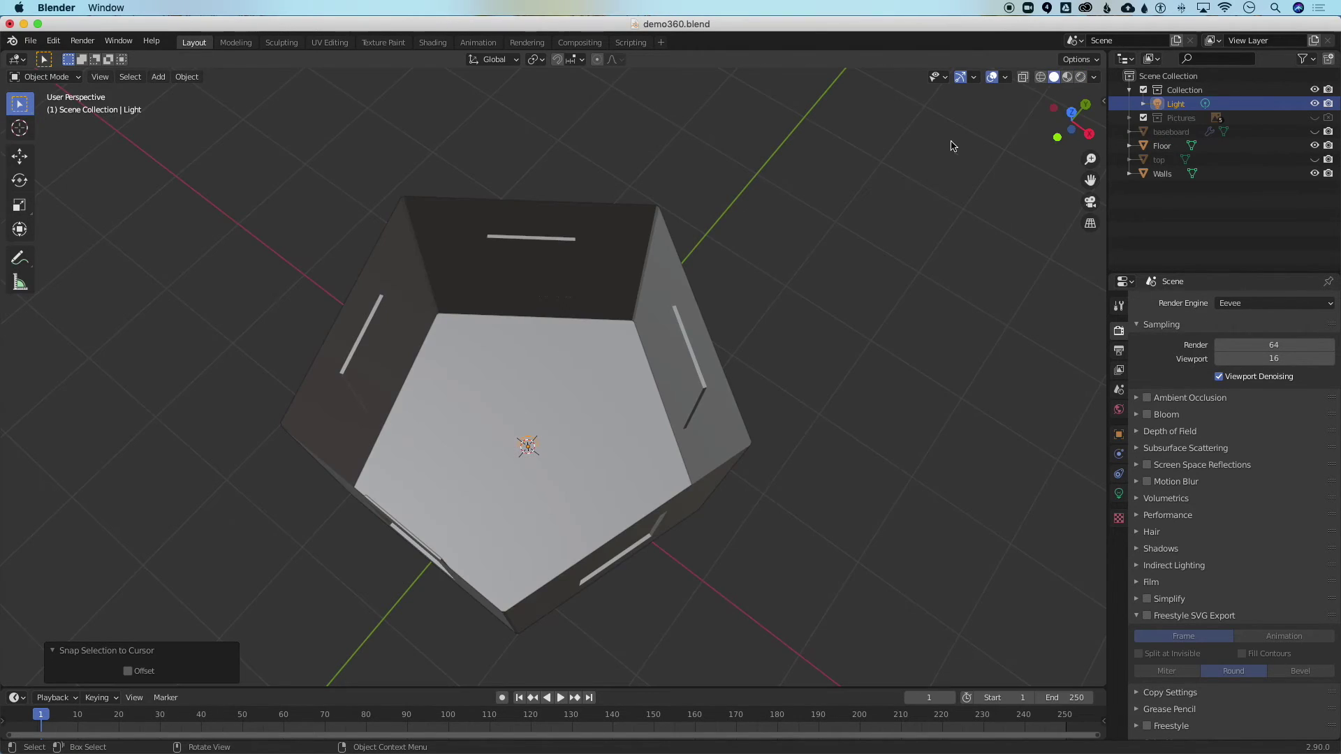
{"action": "key", "text": "alt+z"}
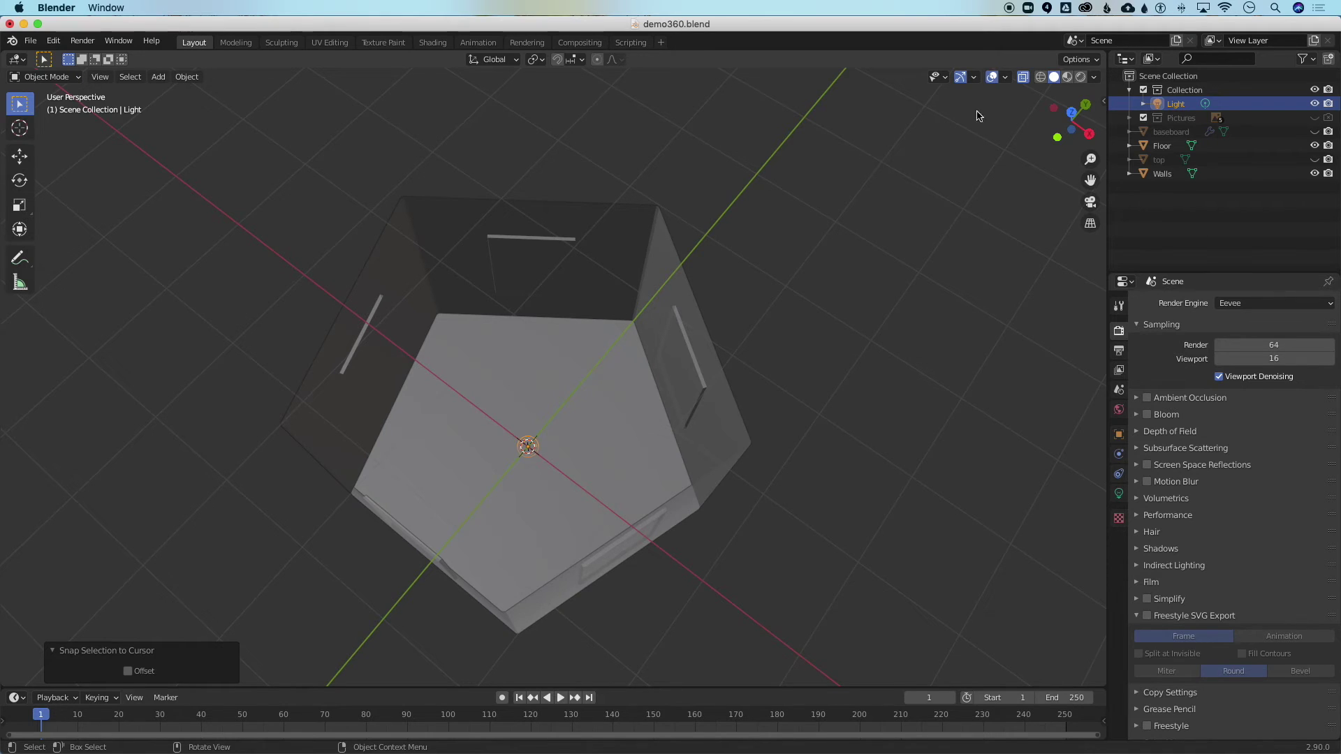
{"action": "left_click", "coordinate": [1091, 133]}
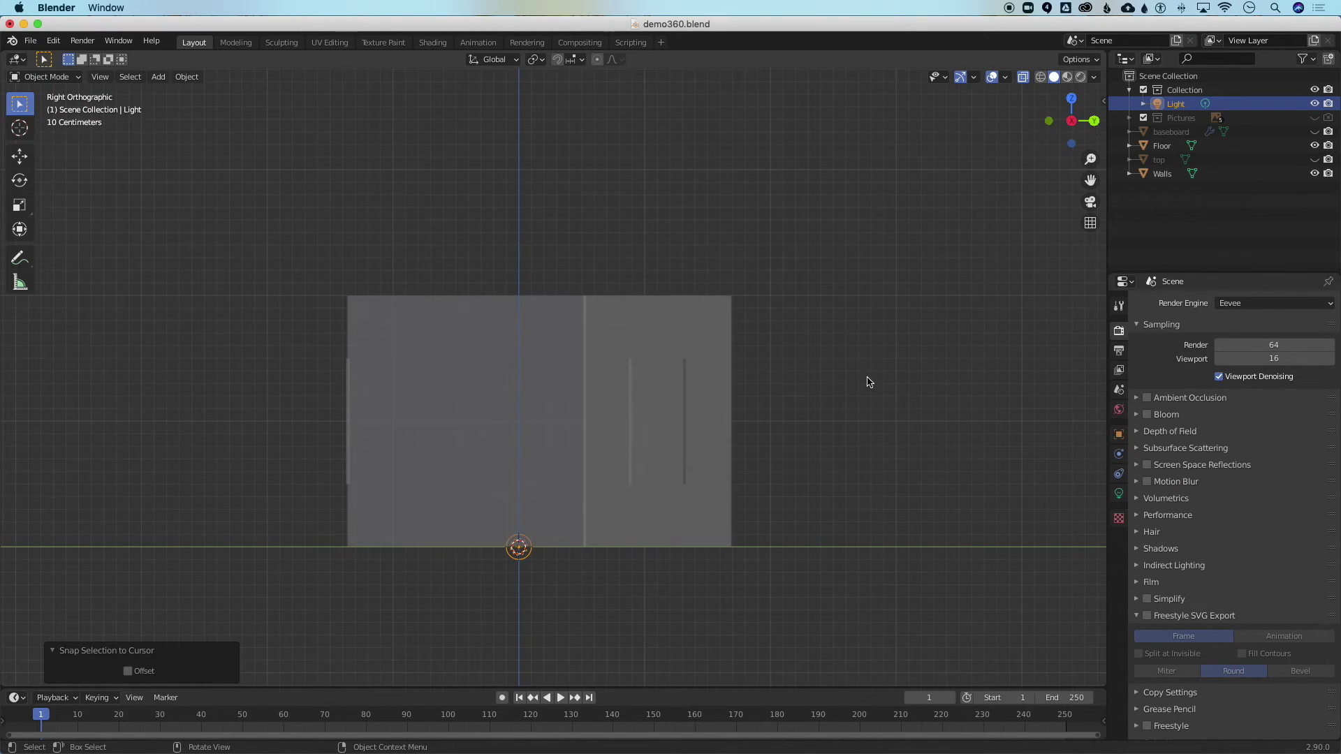
{"action": "left_click", "coordinate": [1094, 121]}
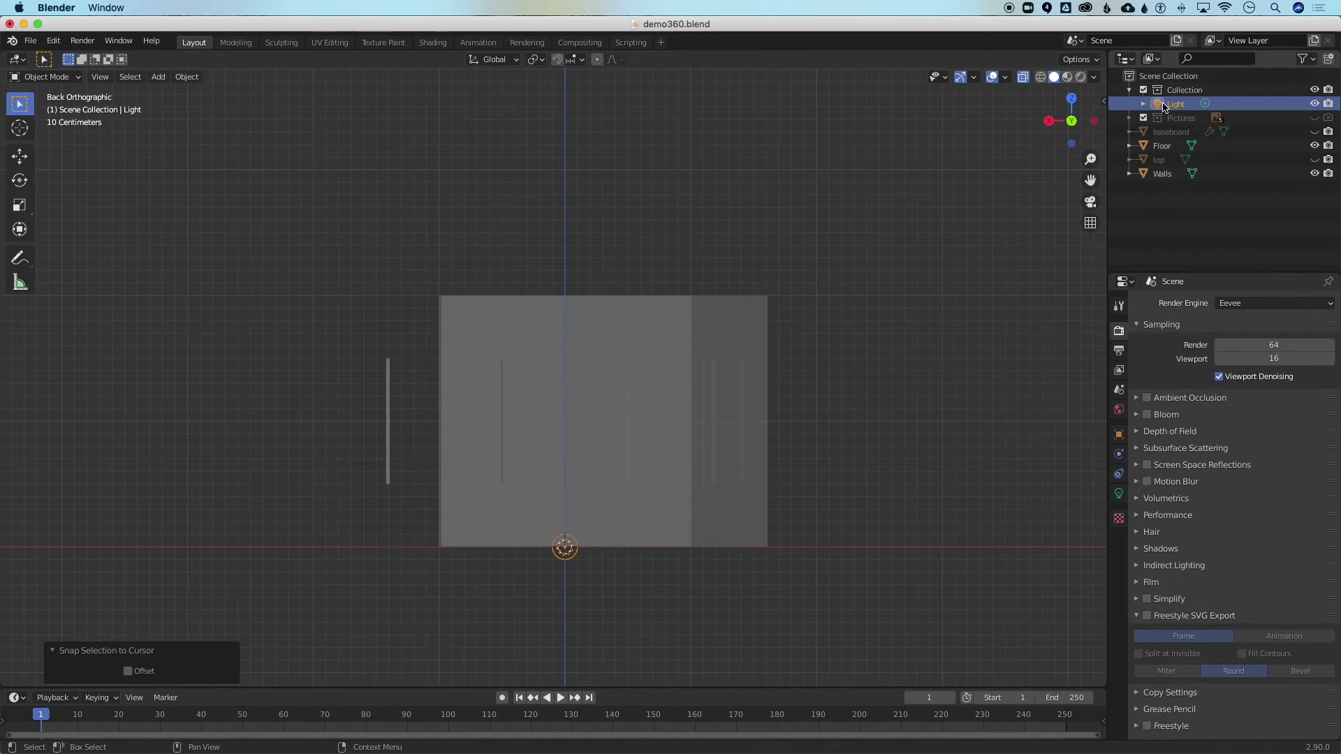
{"action": "key", "text": "g"}
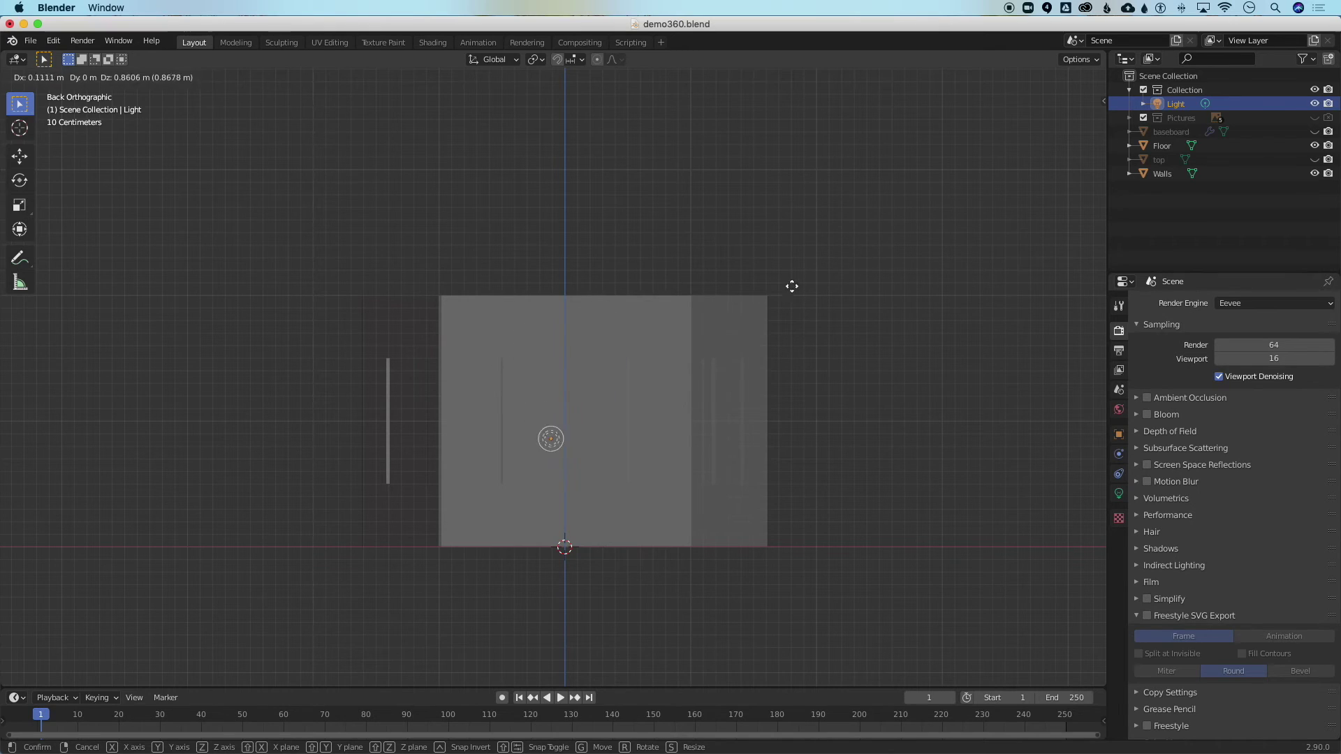
{"action": "key", "text": "z"}
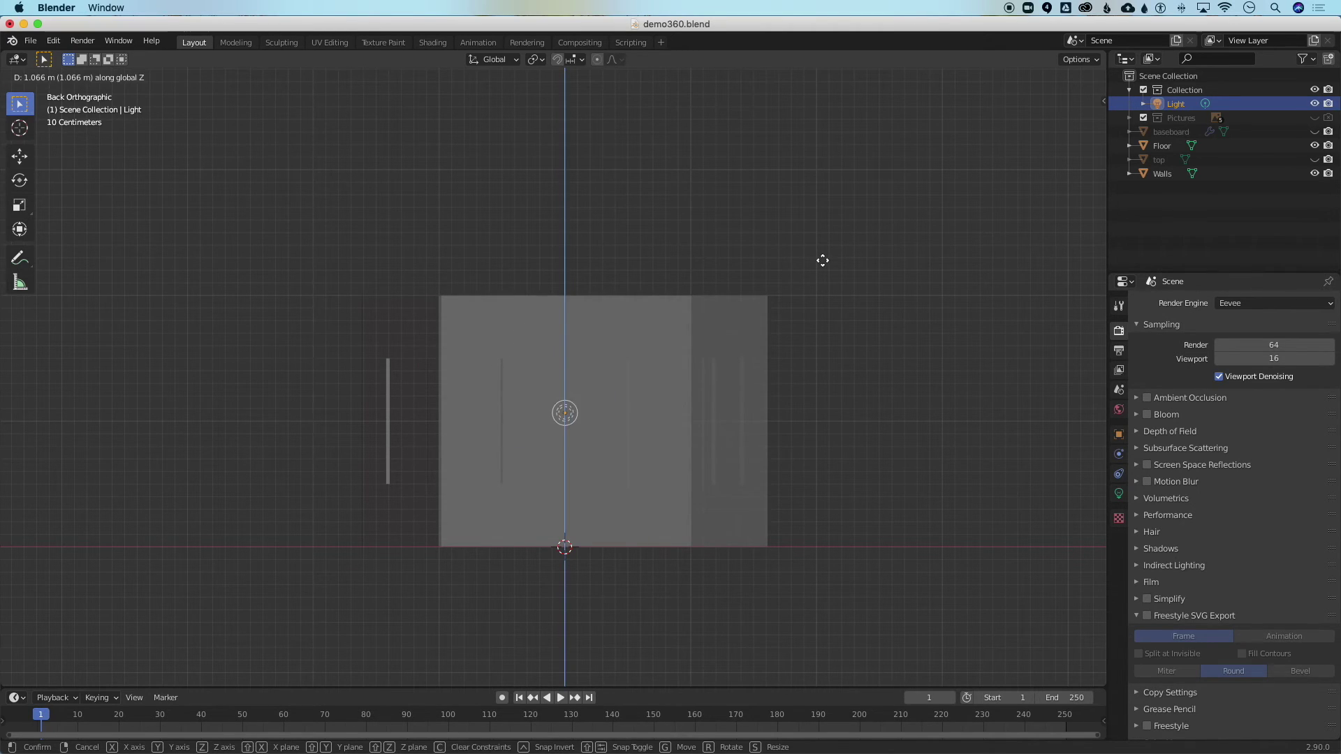
{"action": "left_click", "coordinate": [850, 163]}
{"action": "left_click", "coordinate": [778, 206]}
{"action": "middle_click_drag", "start_coordinate": [779, 209], "coordinate": [779, 207]}
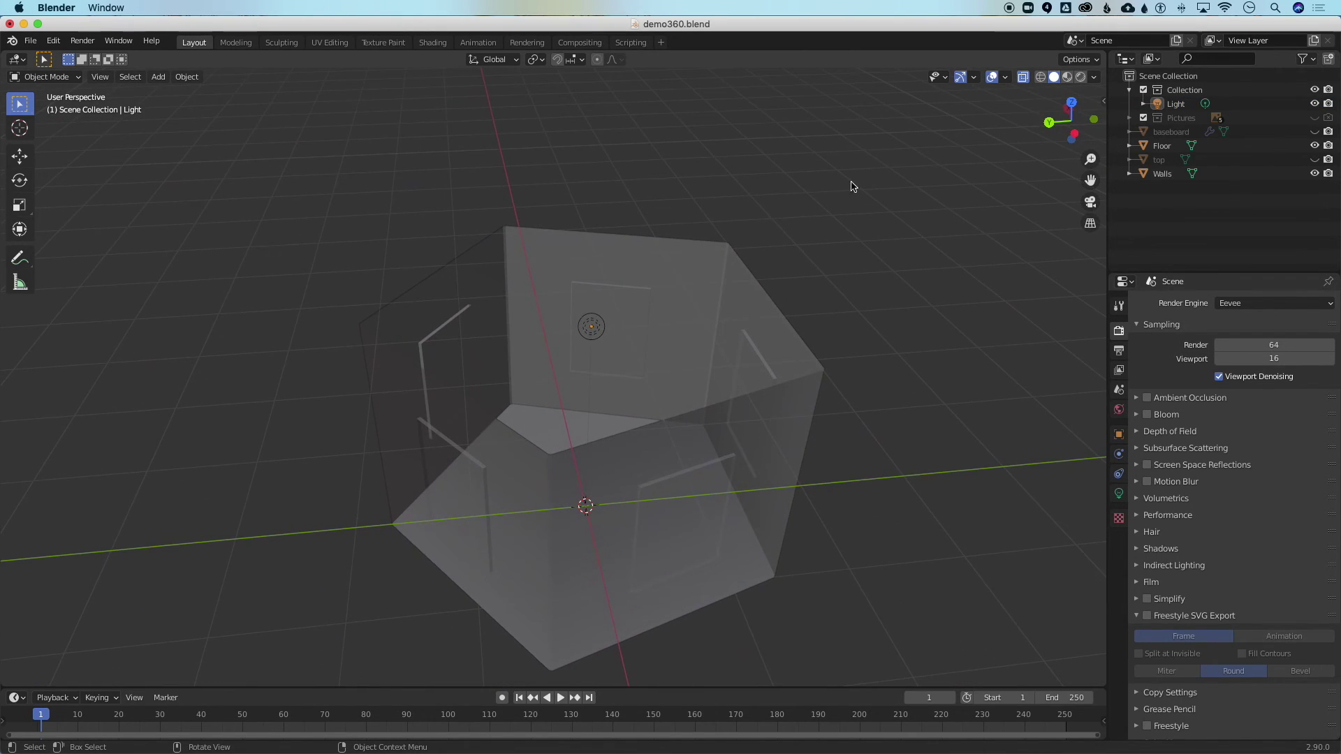
- Return to rendered shading and examine how the raised light falls on the inner walls and pictures
{"action": "left_click", "coordinate": [1080, 77]}
{"action": "scroll", "coordinate": [744, 283], "scroll_direction": "left", "scroll_amount": 15}
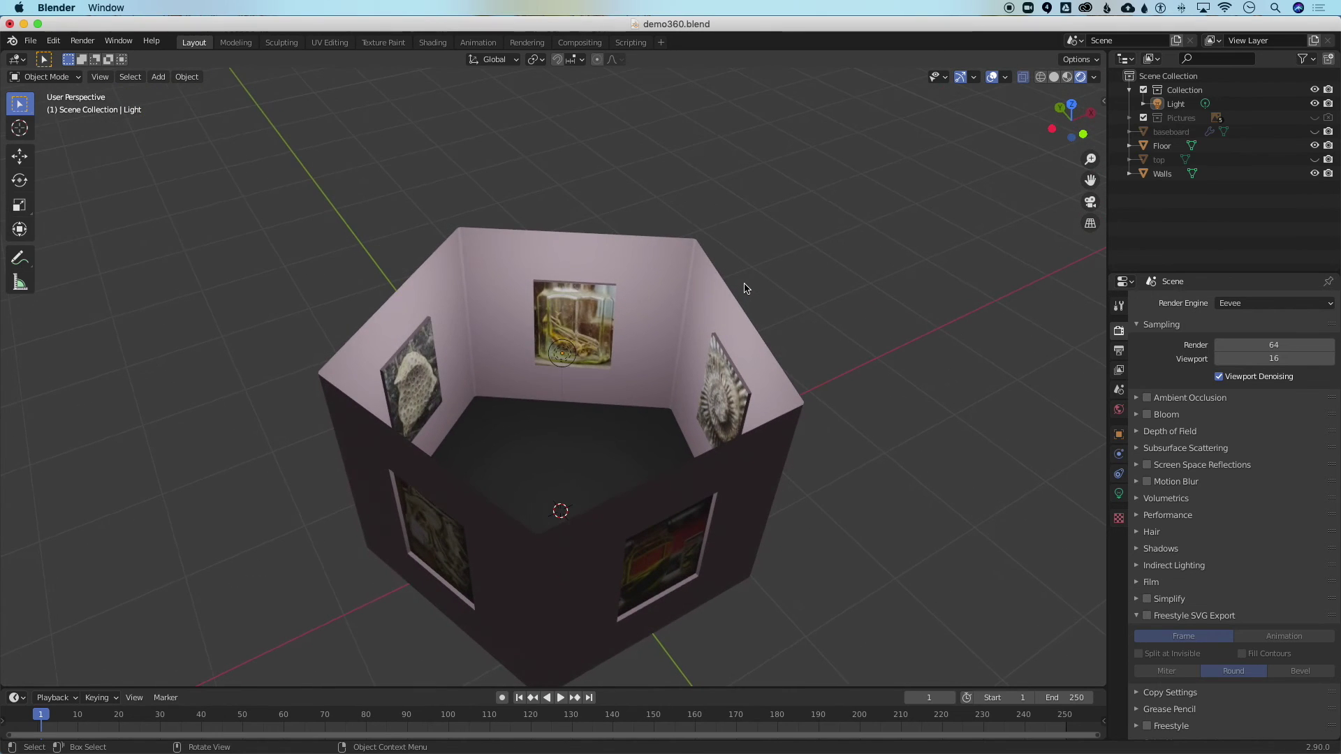
{"action": "scroll", "coordinate": [744, 283], "scroll_direction": "left", "scroll_amount": 10}
{"action": "scroll", "coordinate": [744, 283], "scroll_direction": "down", "scroll_amount": 10}
{"action": "scroll", "coordinate": [744, 283], "scroll_direction": "right", "scroll_amount": 6}
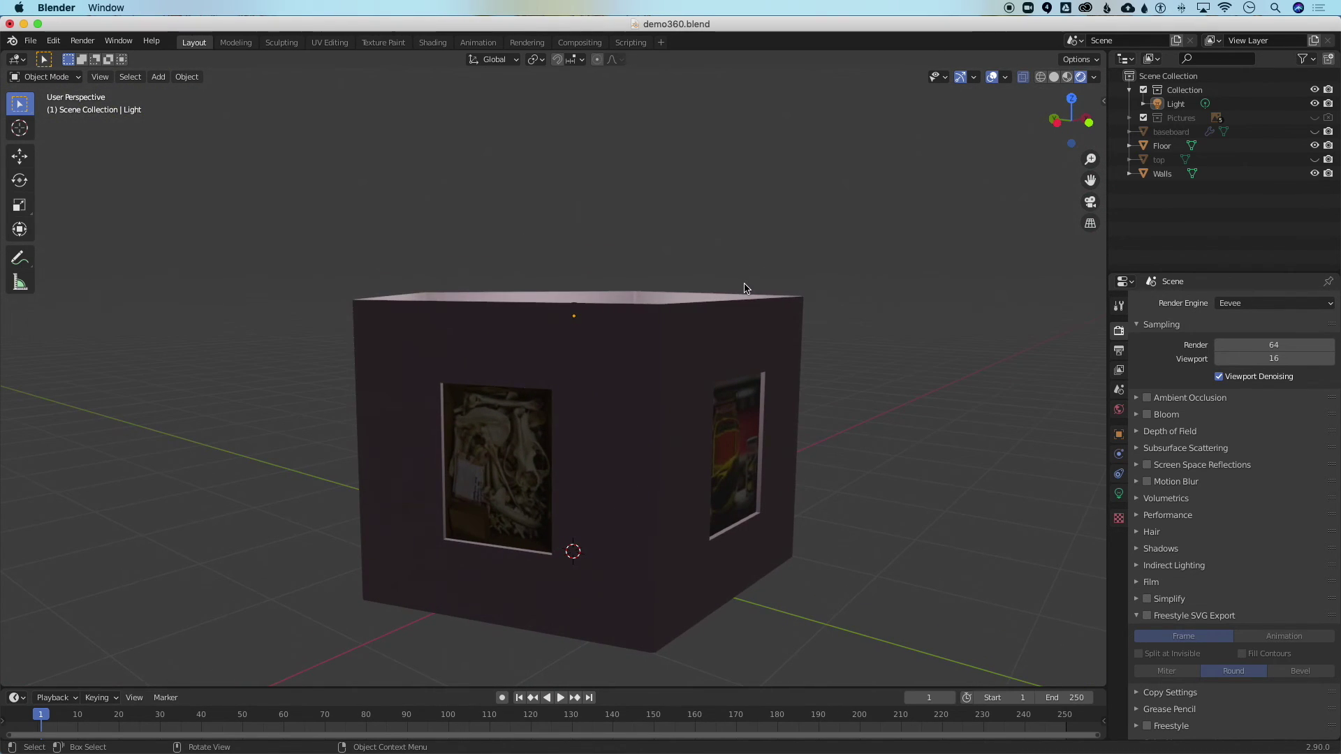
{"action": "scroll", "coordinate": [745, 288], "scroll_direction": "up", "scroll_amount": 3}
{"action": "scroll", "coordinate": [681, 384], "scroll_direction": "up", "scroll_amount": 10, "text": "ctrl"}
{"action": "scroll", "coordinate": [681, 384], "scroll_direction": "up", "scroll_amount": 2, "text": "ctrl"}
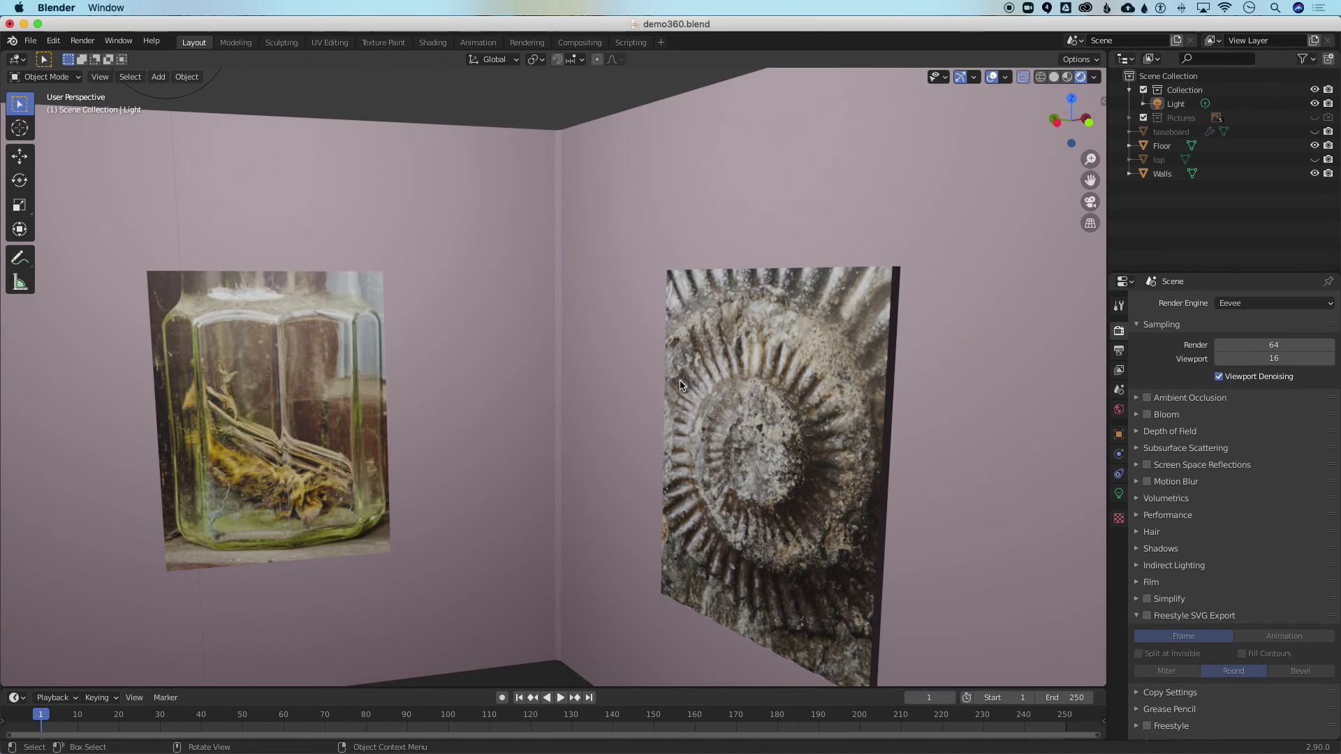
- Show the top object, examine the closed room's lighting from several angles, and hide the top again
{"action": "left_click", "coordinate": [1315, 160]}
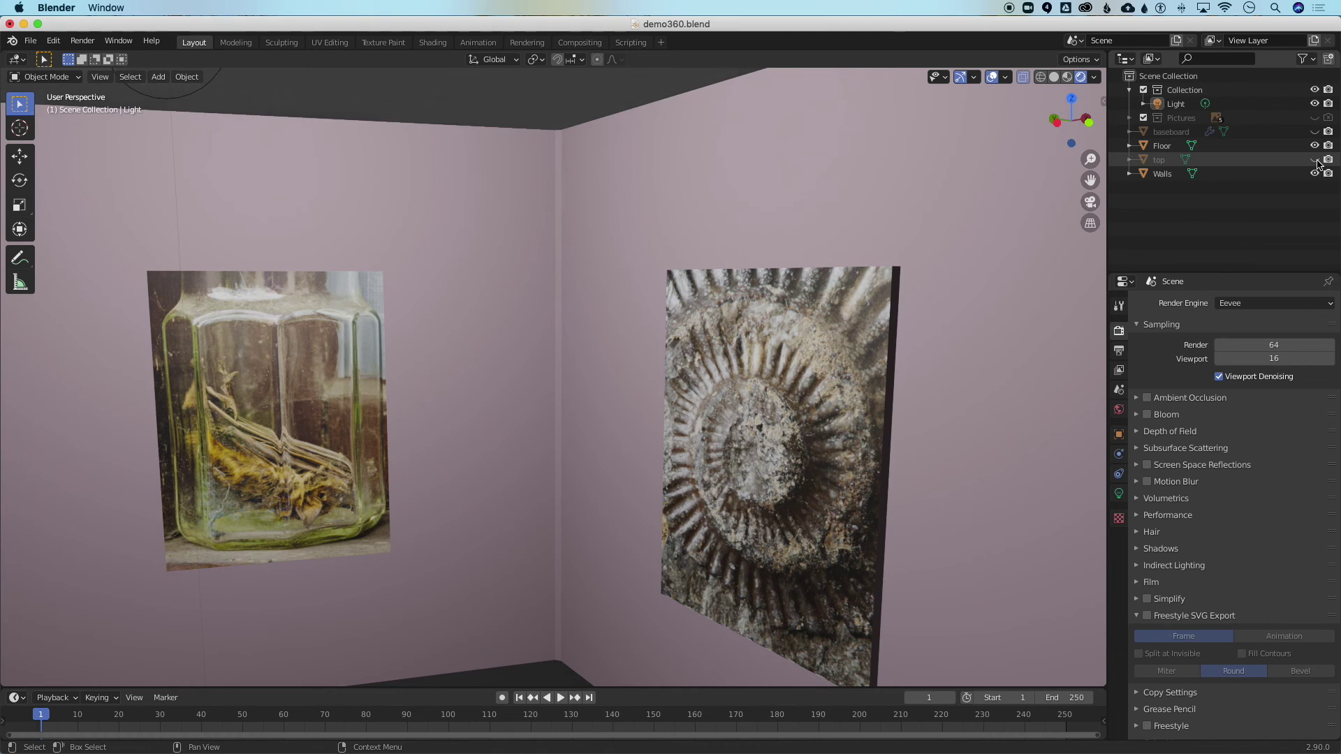
{"action": "scroll", "coordinate": [718, 321], "scroll_direction": "down", "scroll_amount": 5}
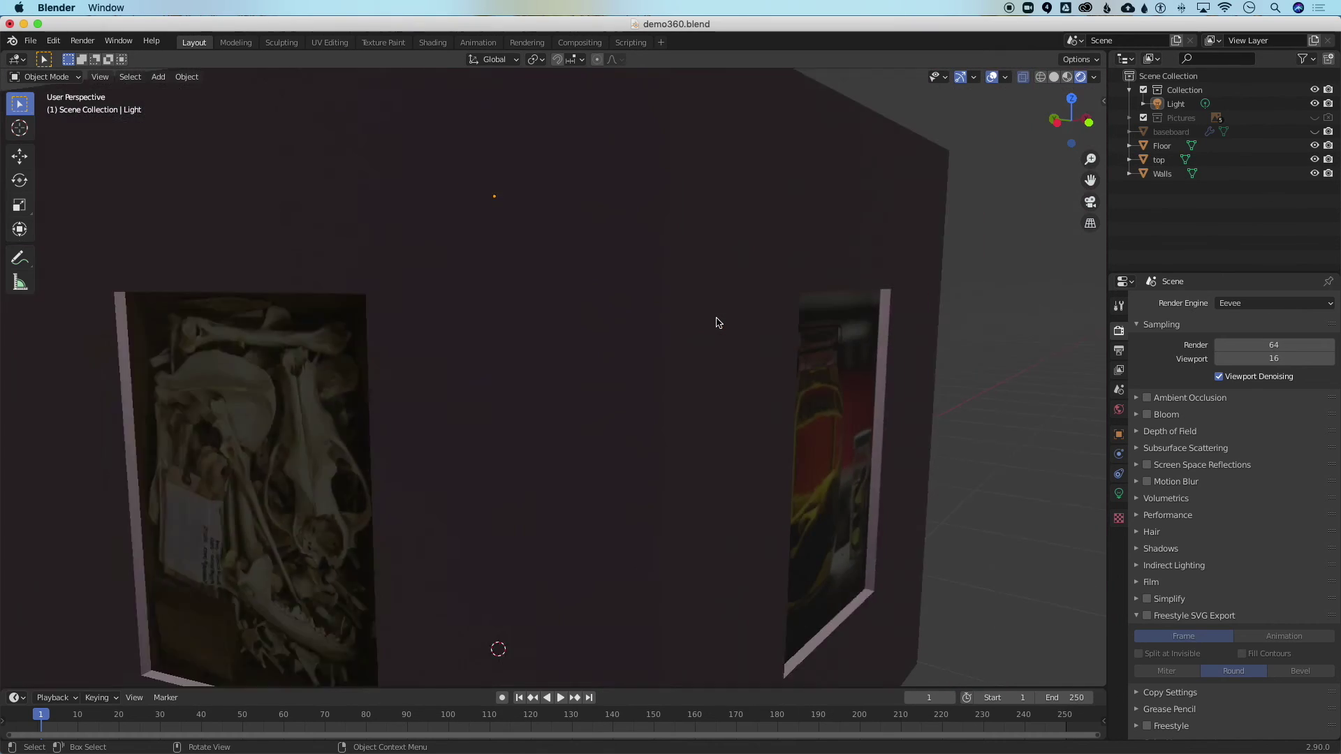
{"action": "scroll", "coordinate": [718, 322], "scroll_direction": "down", "scroll_amount": 5}
{"action": "scroll", "coordinate": [719, 322], "scroll_direction": "up", "scroll_amount": 5}
{"action": "scroll", "coordinate": [718, 322], "scroll_direction": "right", "scroll_amount": 5}
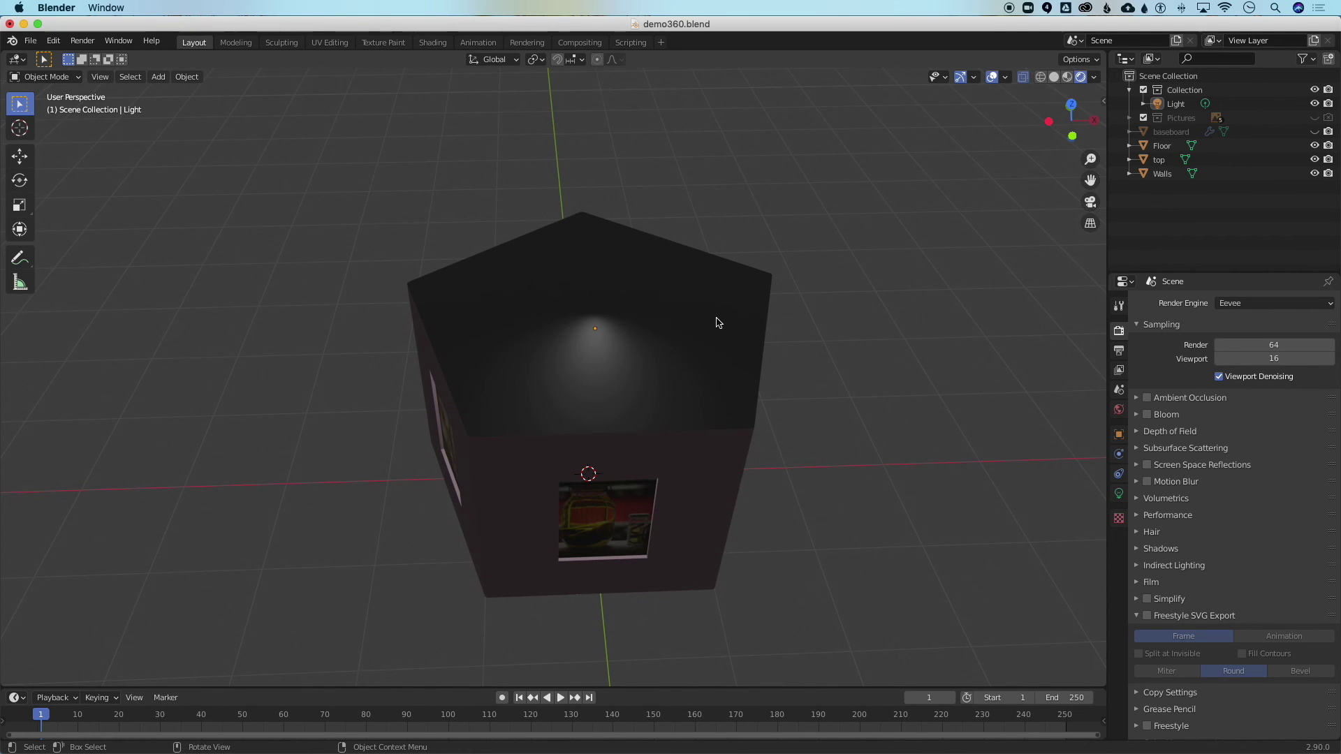
{"action": "scroll", "coordinate": [719, 323], "scroll_direction": "right", "scroll_amount": 5}
{"action": "scroll", "coordinate": [718, 323], "scroll_direction": "down", "scroll_amount": 3}
{"action": "scroll", "coordinate": [718, 322], "scroll_direction": "down", "scroll_amount": 5}
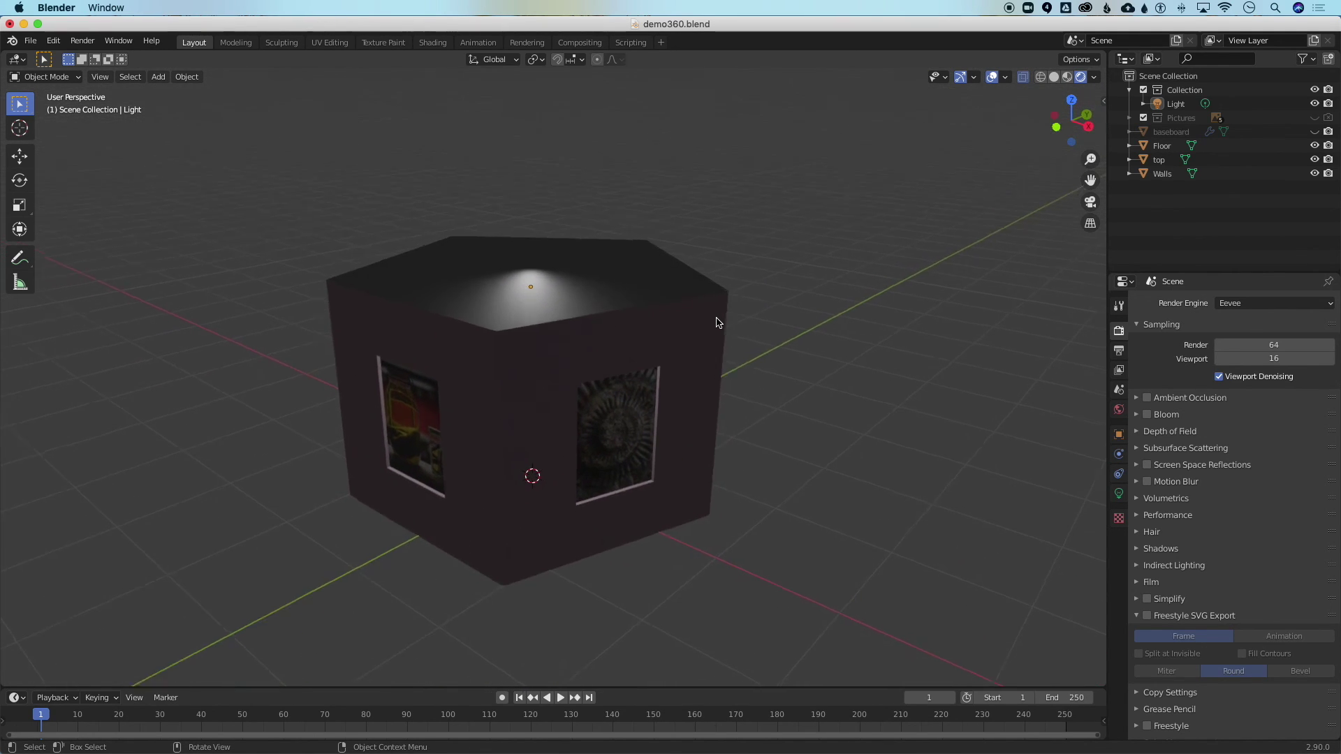
{"action": "scroll", "coordinate": [719, 322], "scroll_direction": "right", "scroll_amount": 5}
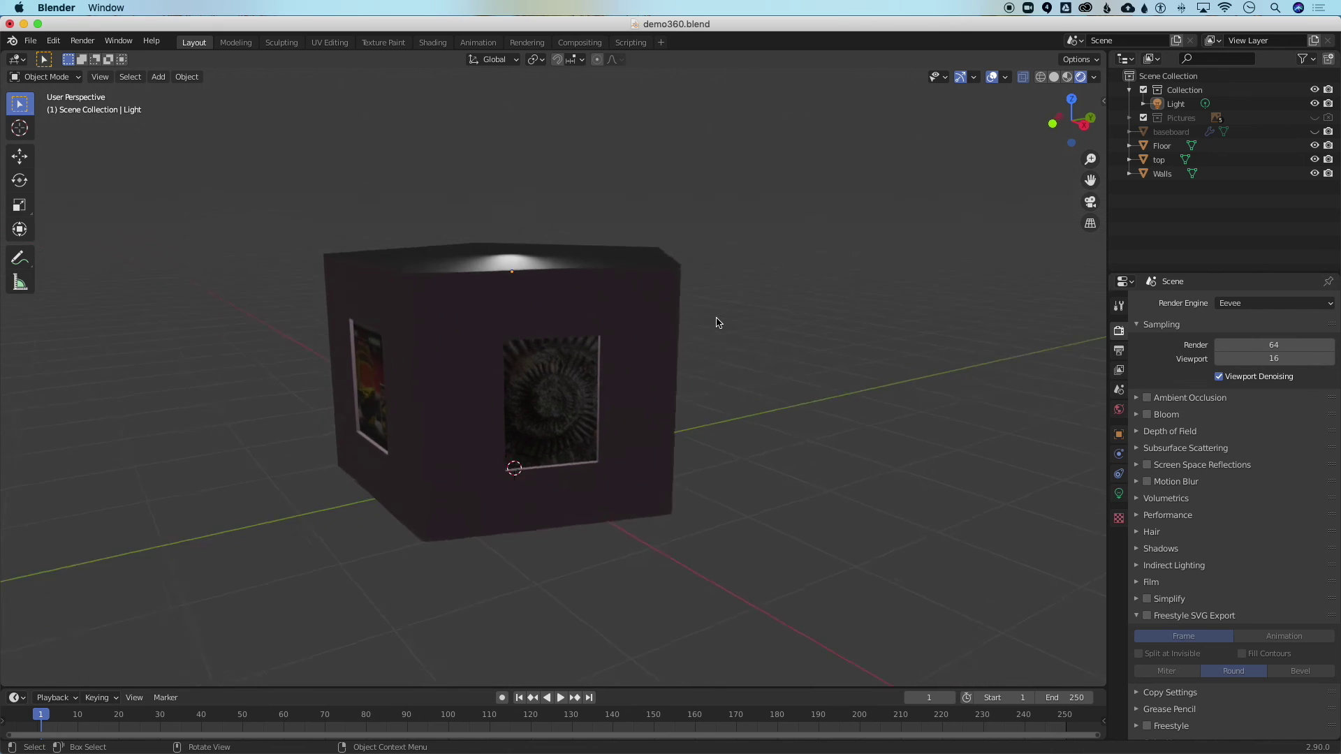
{"action": "scroll", "coordinate": [719, 323], "scroll_direction": "up", "scroll_amount": 5}
{"action": "scroll", "coordinate": [718, 323], "scroll_direction": "down", "scroll_amount": 8}
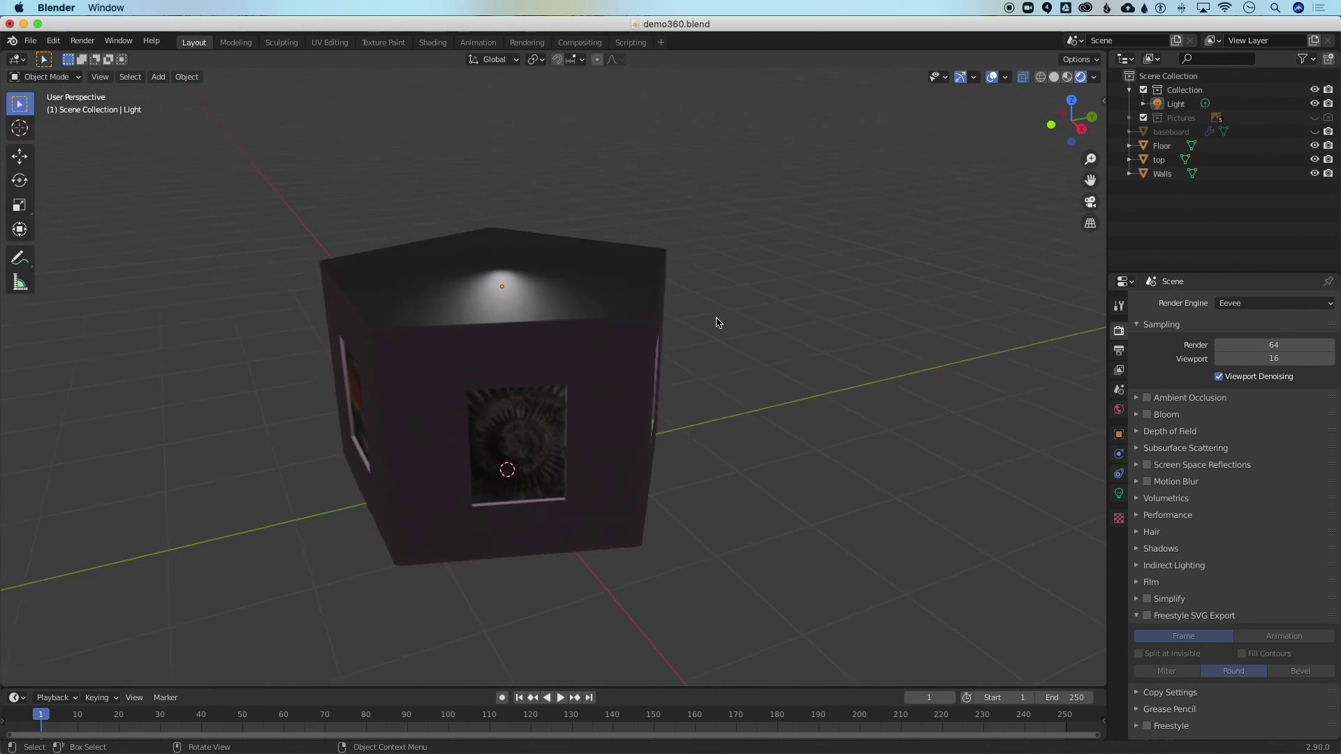
{"action": "left_click", "coordinate": [1315, 160]}
{"action": "scroll", "coordinate": [826, 251], "scroll_direction": "up", "scroll_amount": 5}
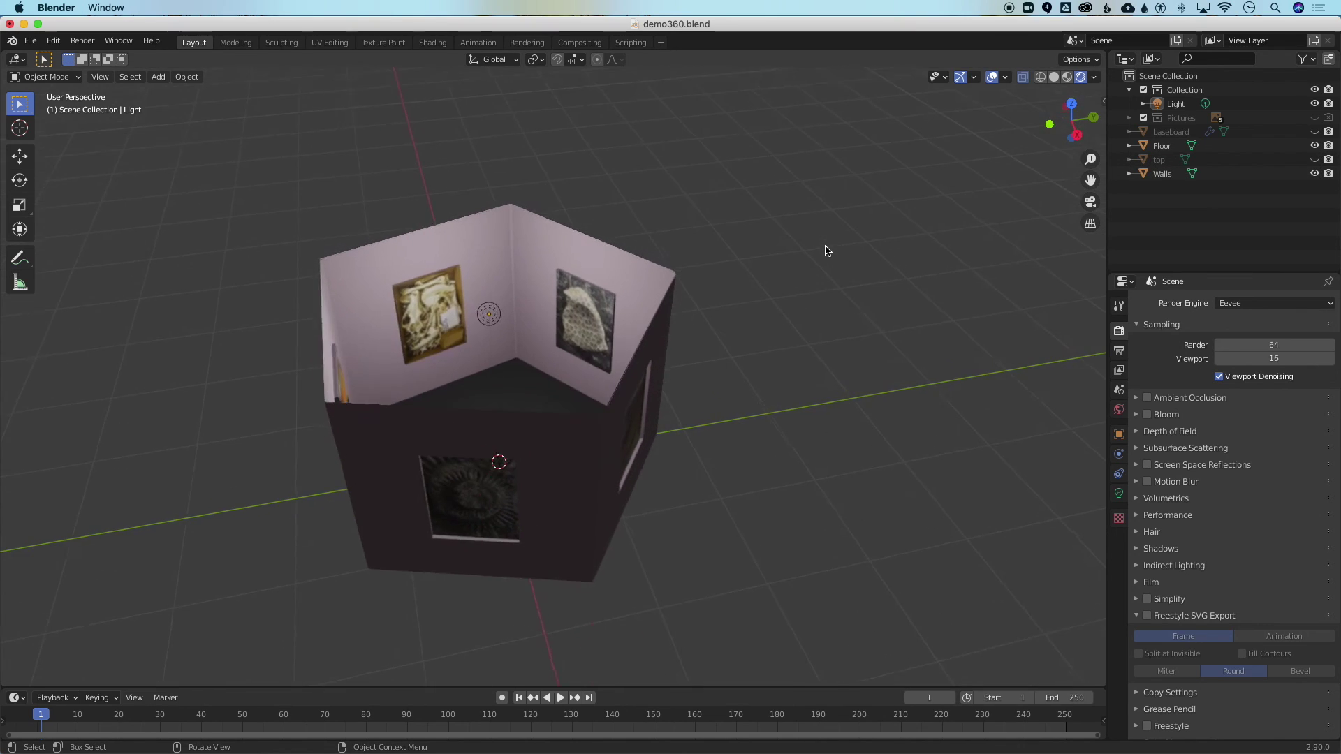